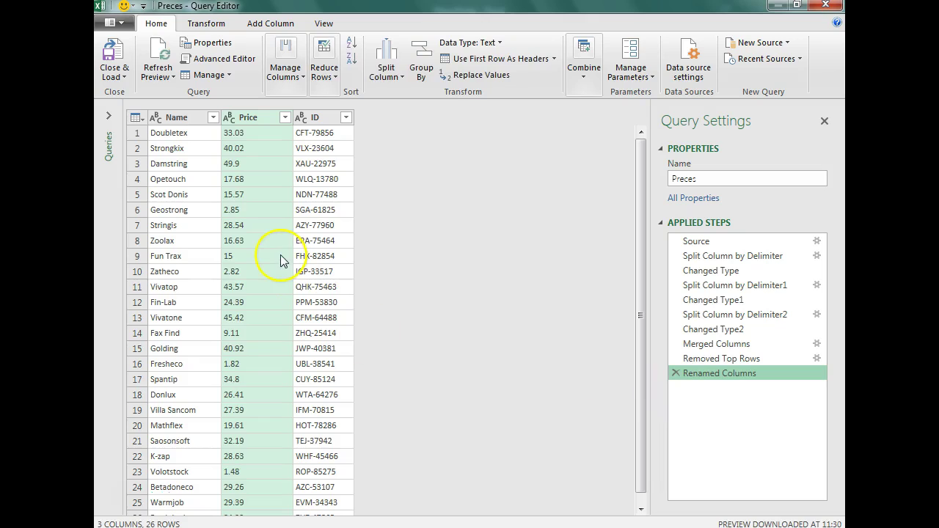
right_click(245, 125)
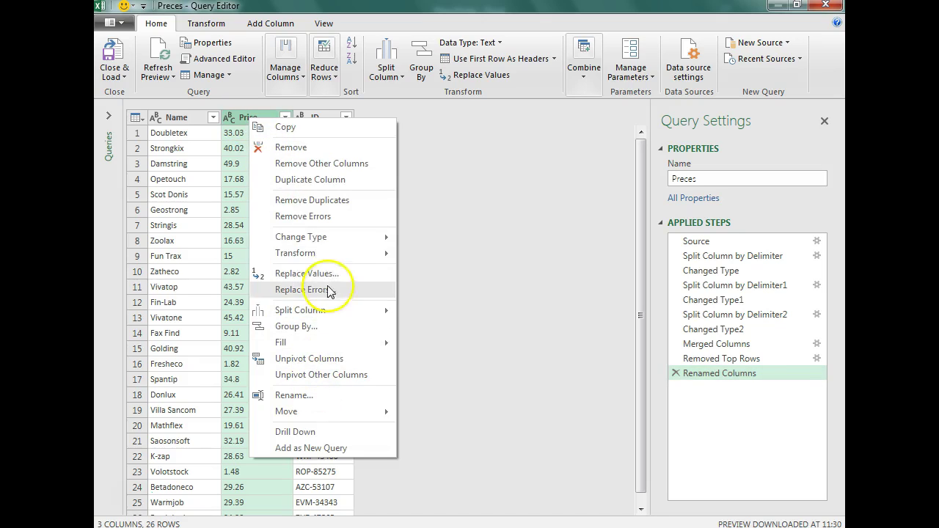
mouse_move(327, 248)
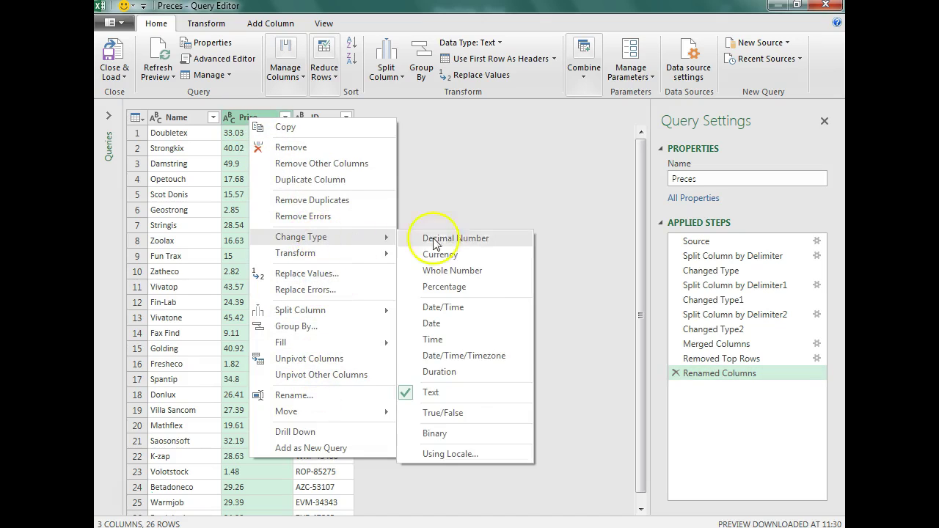
left_click(454, 455)
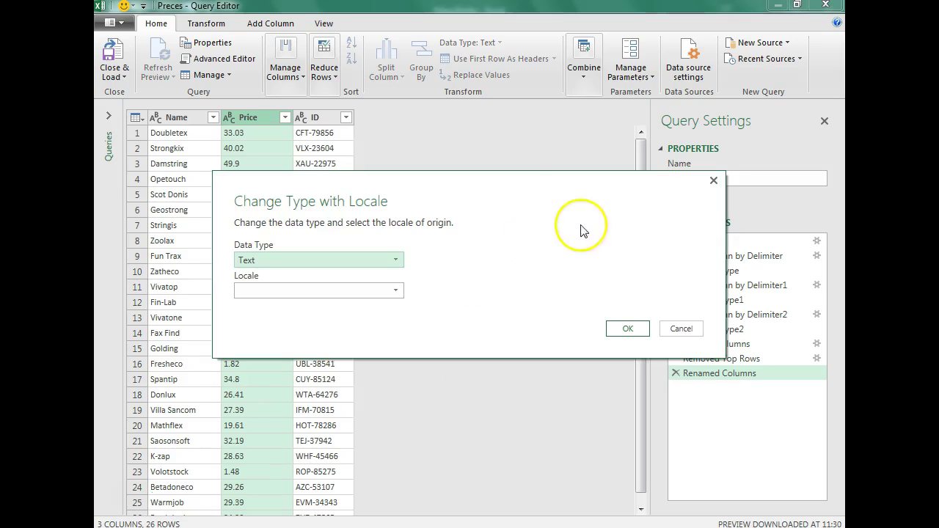
left_click_drag(526, 198, 462, 136)
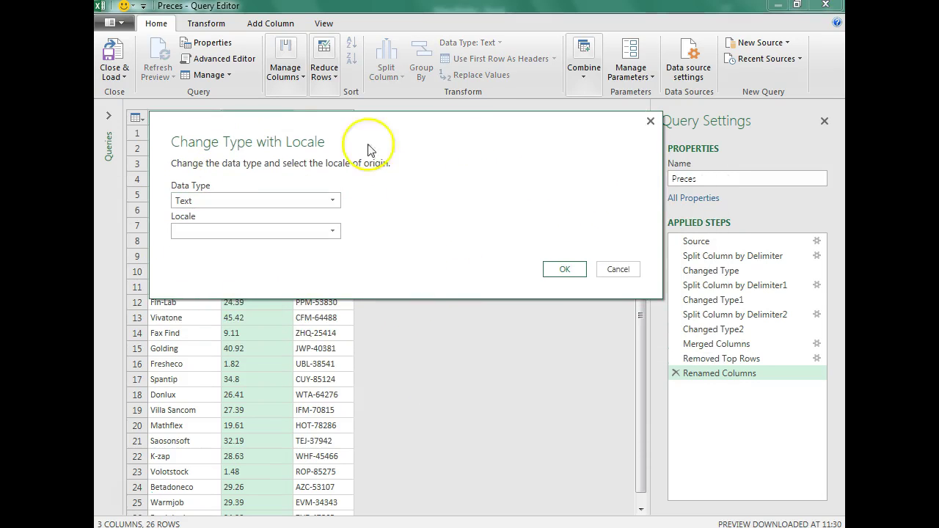
left_click(618, 271)
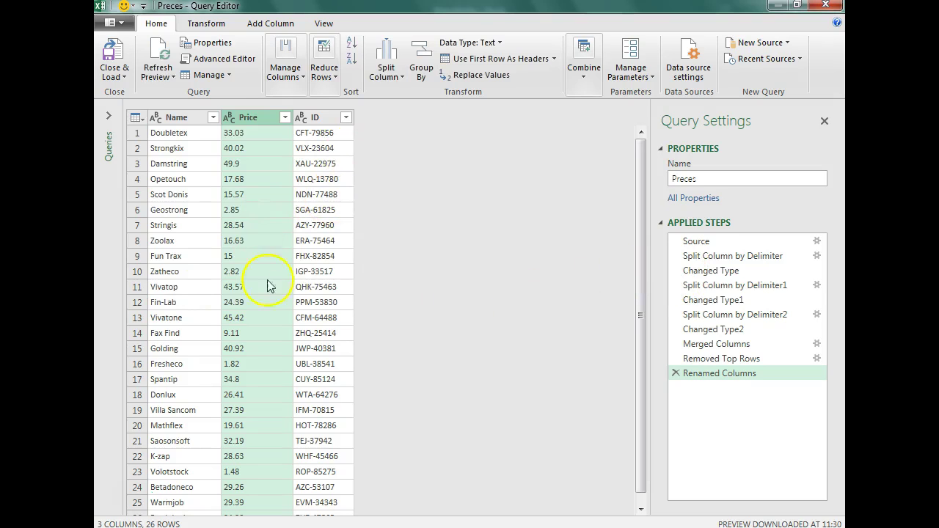
Step: Try converting the Price column directly to Decimal Number, and remove that type change from the applied steps
left_click(229, 119)
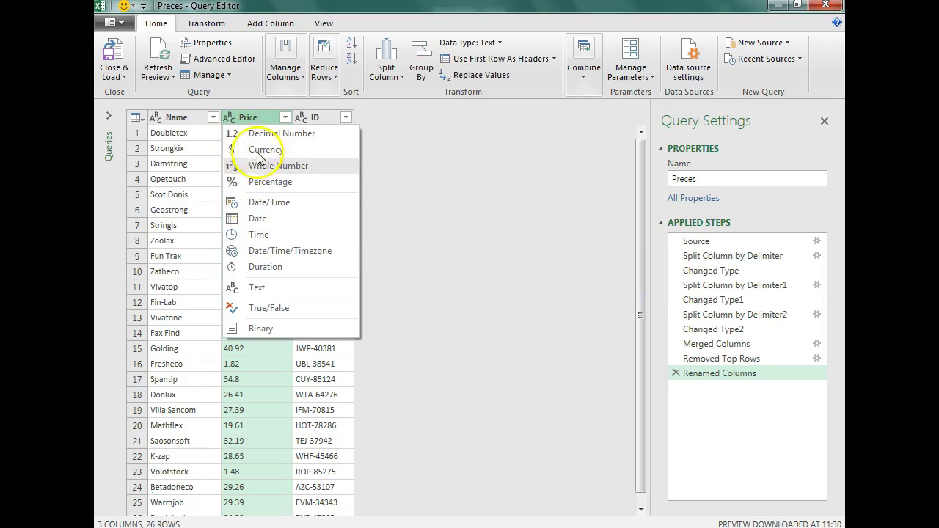
left_click(261, 136)
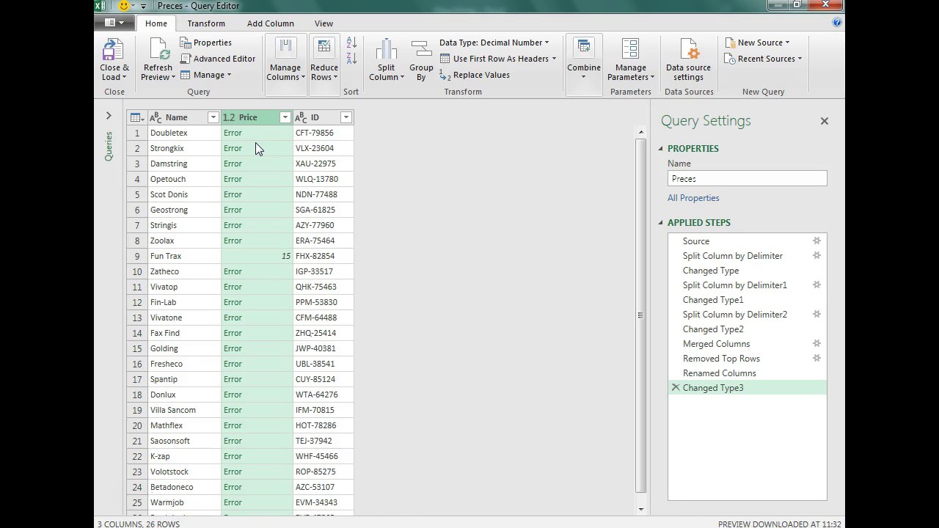
left_click(676, 388)
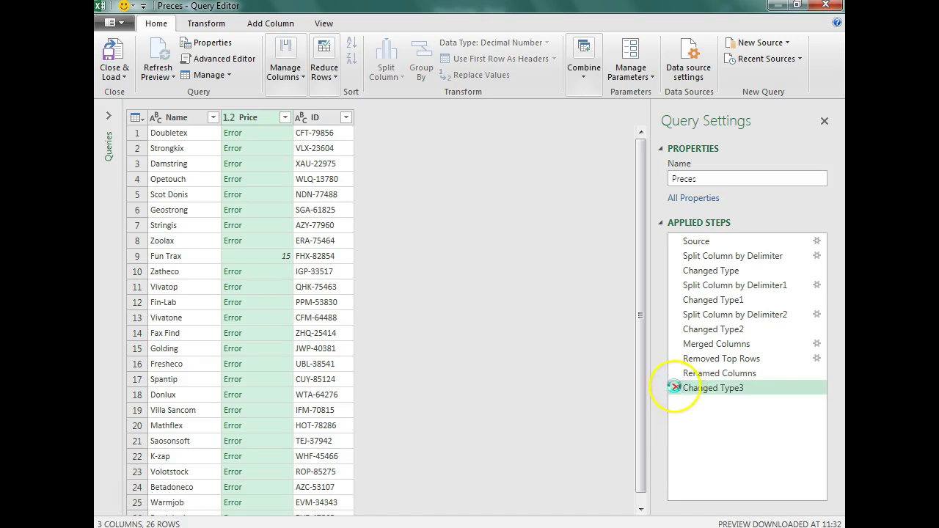
Step: Convert the Price column to Decimal Number using the English (United Kingdom) locale
right_click(256, 123)
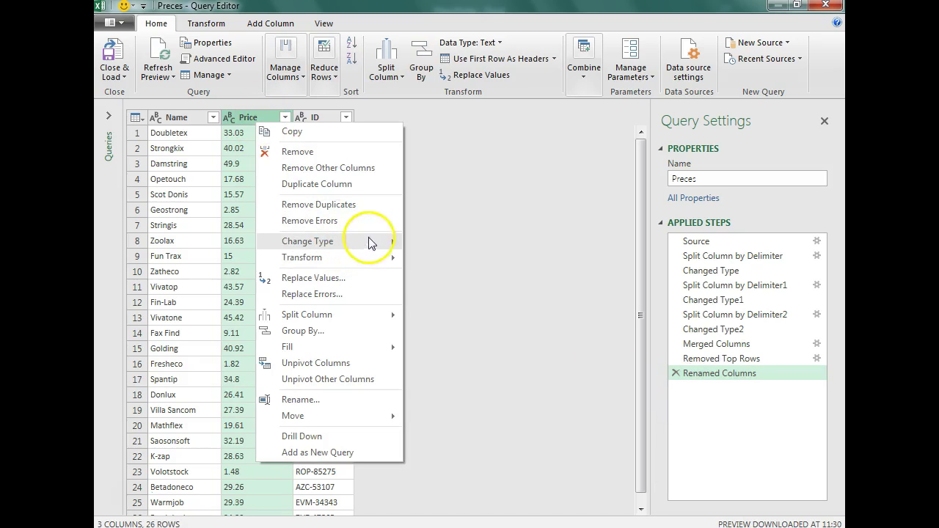
mouse_move(367, 242)
left_click(453, 459)
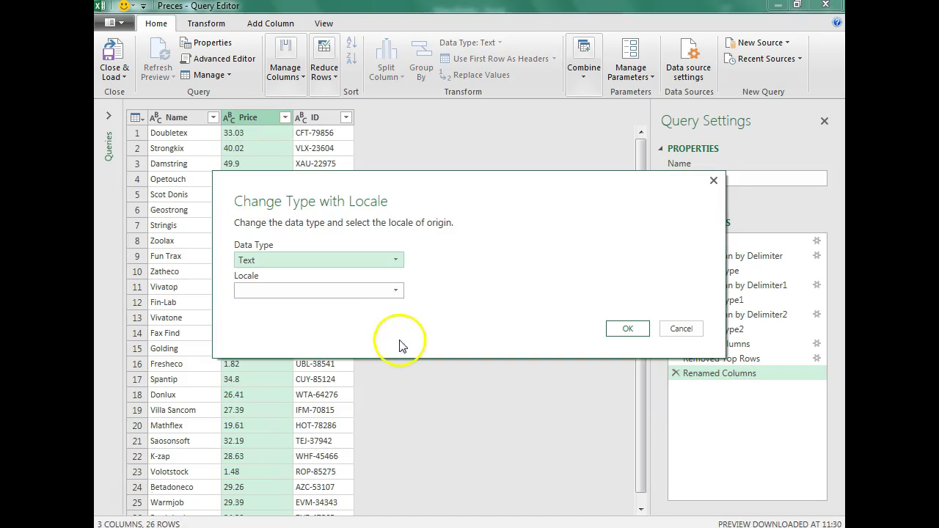
left_click(363, 261)
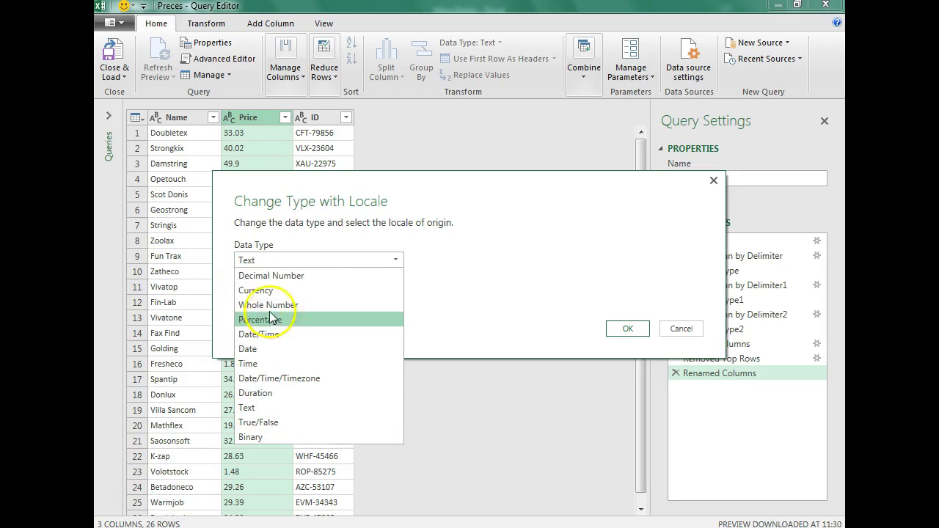
left_click(273, 276)
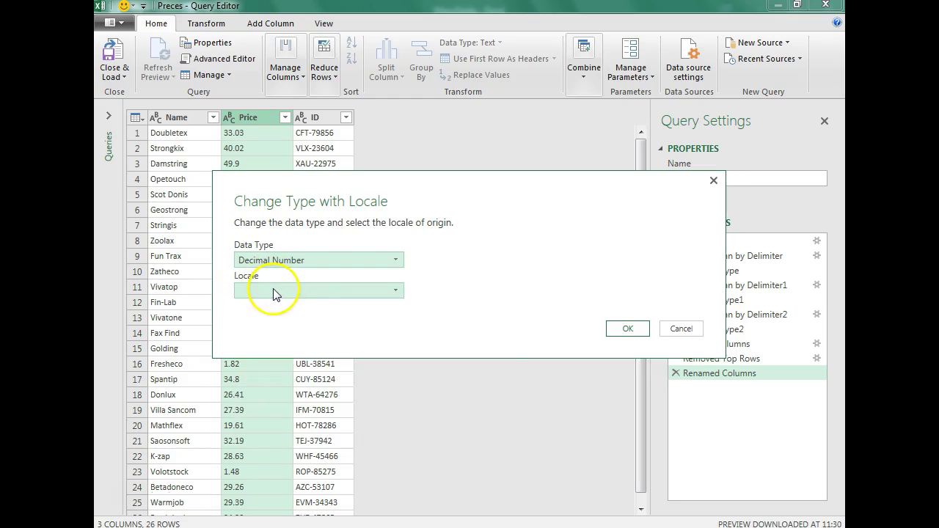
left_click(273, 291)
scroll(310, 371, "down", 12)
scroll(291, 400, "up", 2)
scroll(292, 400, "down", 15)
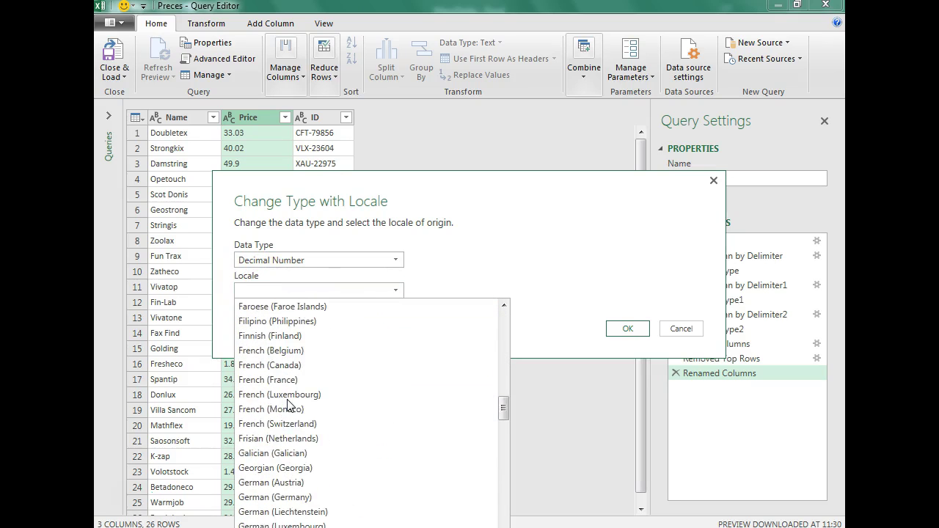
scroll(264, 422, "up", 1)
scroll(309, 325, "up", 1)
left_click(323, 336)
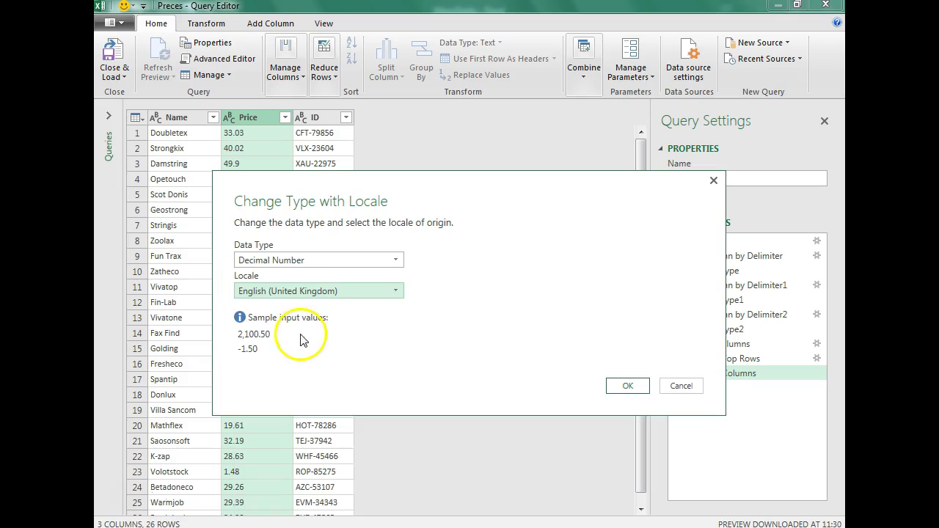
left_click(629, 385)
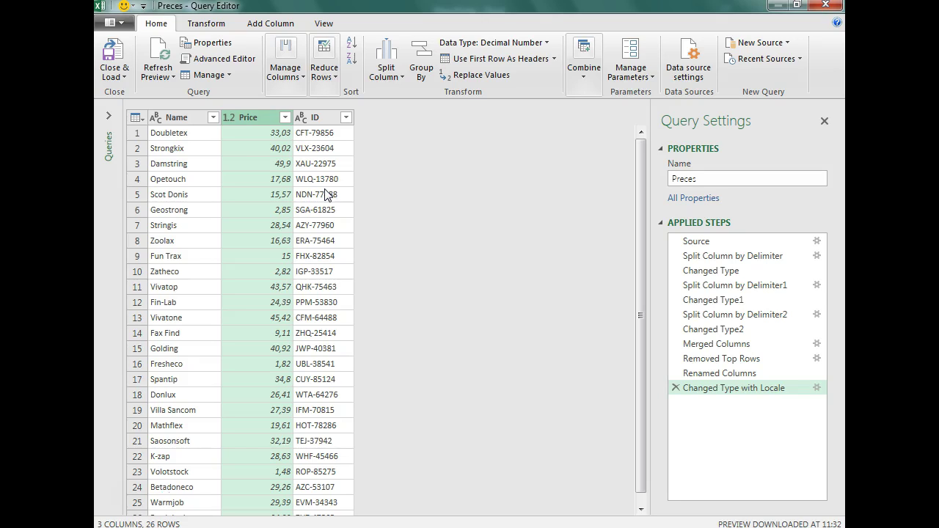
Step: Delete the locale-based type change from the query's applied steps
left_click(410, 242)
left_click(676, 387)
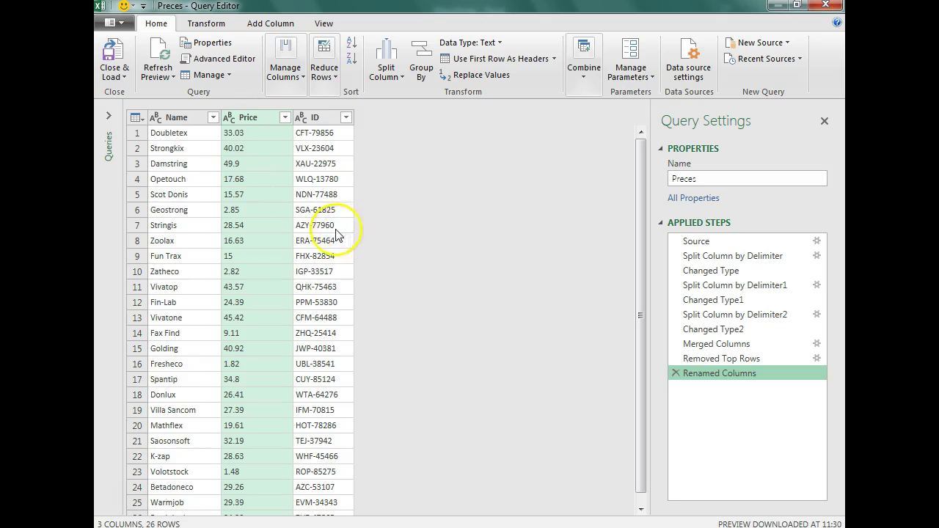
Step: Start adding a custom column named NewPrice, and move its dialog aside with the formula left empty
left_click(268, 25)
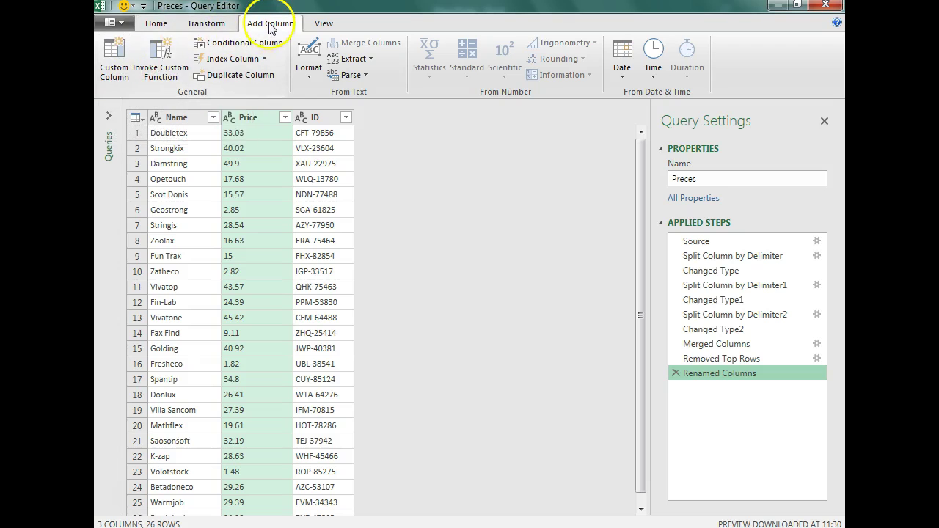
left_click(112, 64)
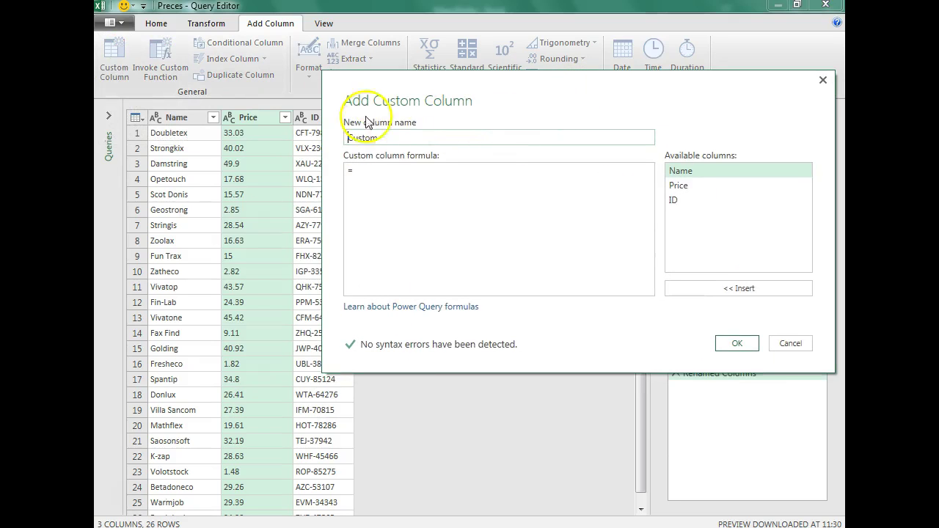
left_click_drag(404, 139, 327, 143)
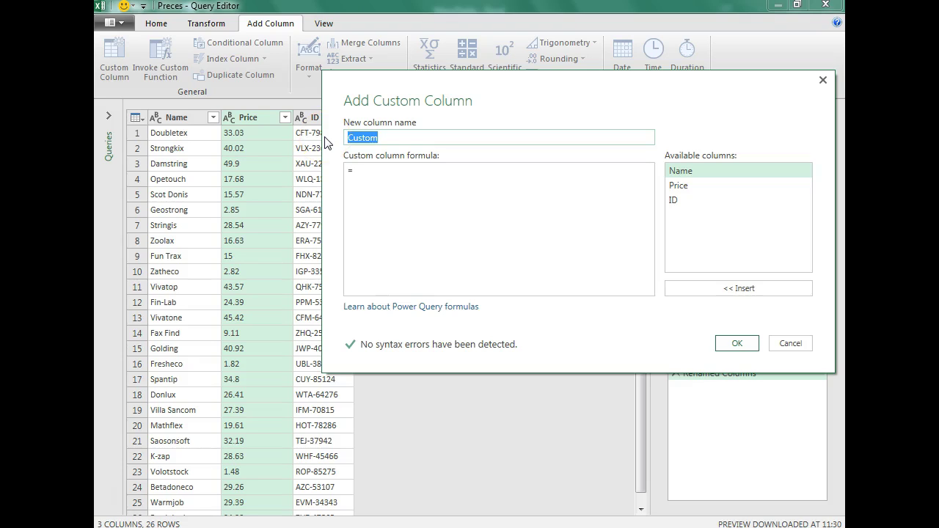
type("N")
key("BackSpace")
type("NewPrice")
left_click(499, 337)
left_click(387, 172)
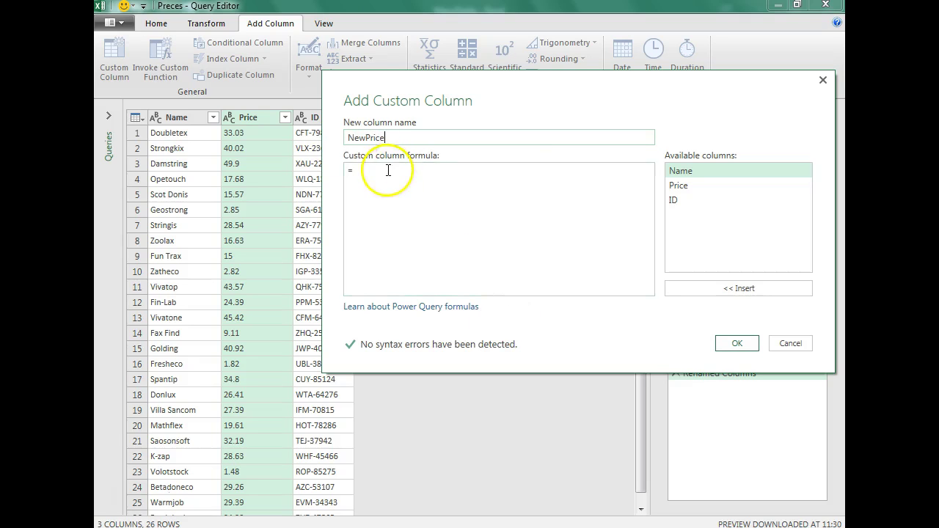
left_click_drag(401, 74, 383, 83)
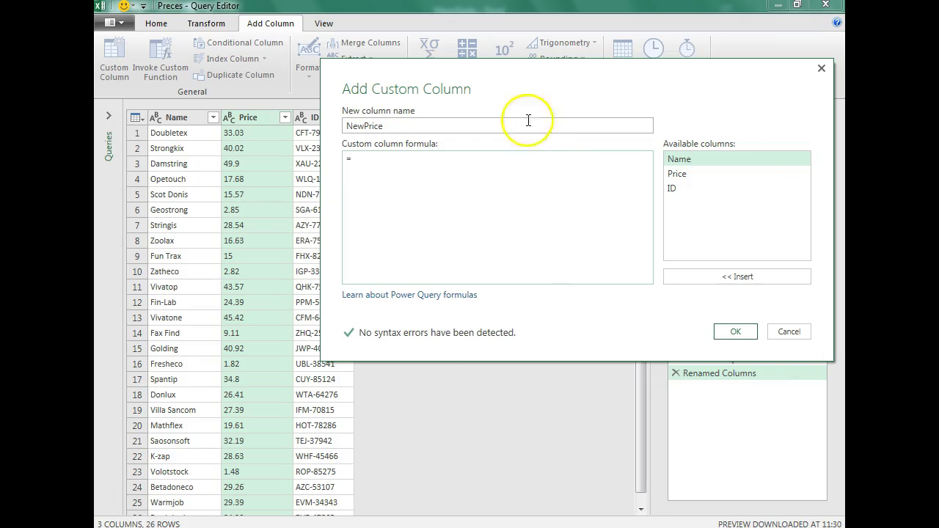
left_click_drag(520, 80, 451, 60)
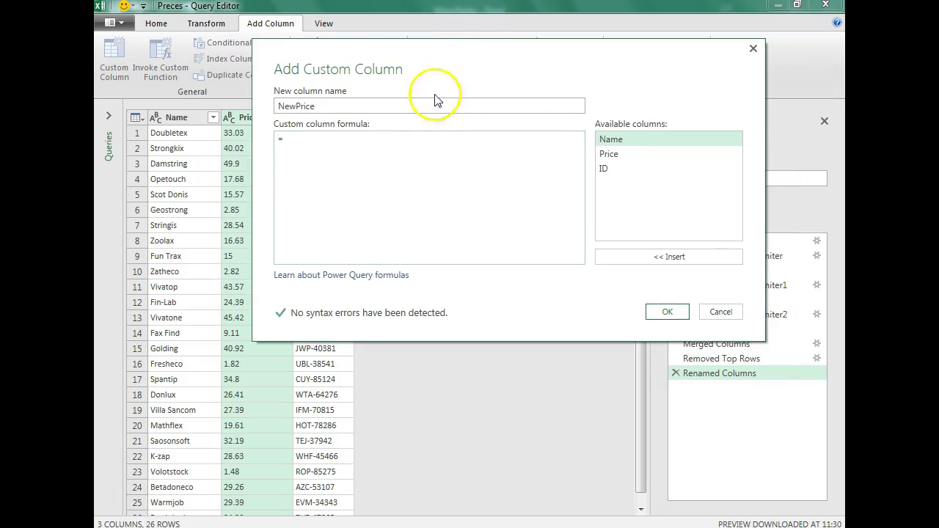
Step: Switch to the browser through the Power Query formulas help and open the Number functions page of the M function reference
left_click(337, 276)
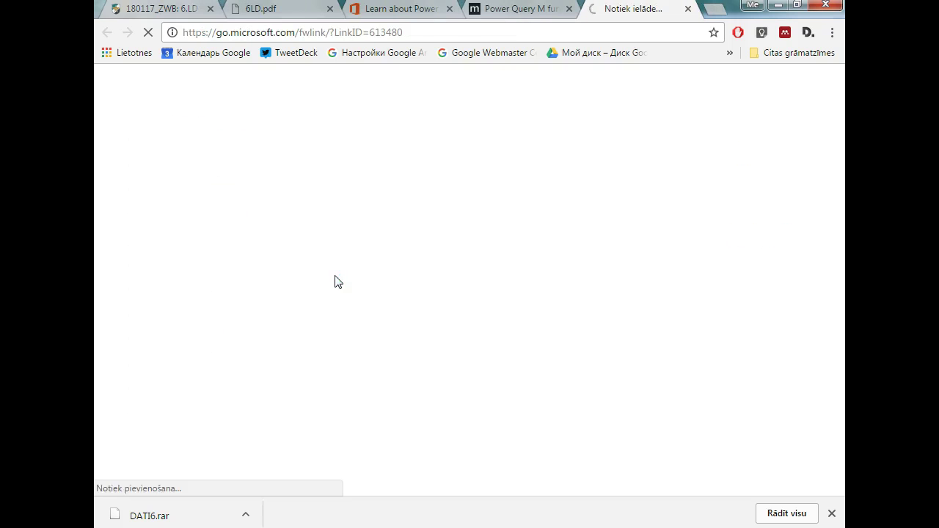
left_click(533, 10)
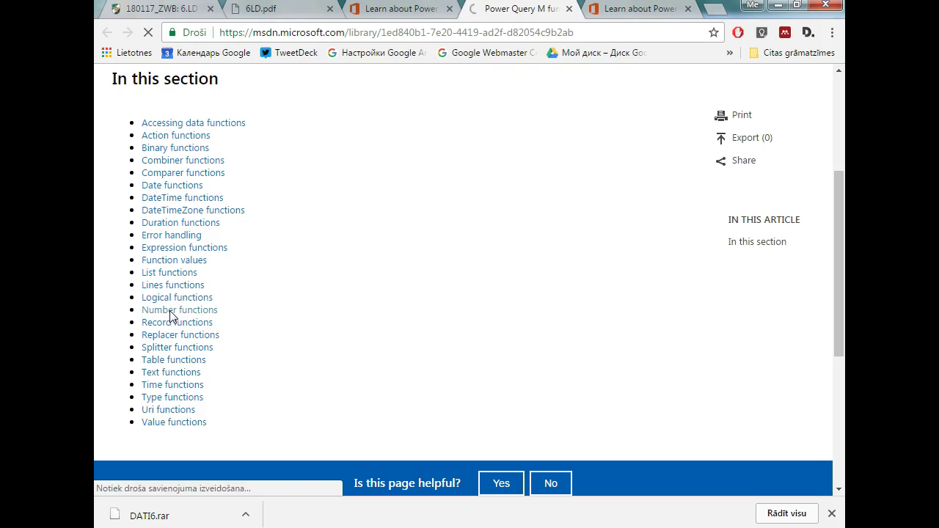
left_click(183, 323)
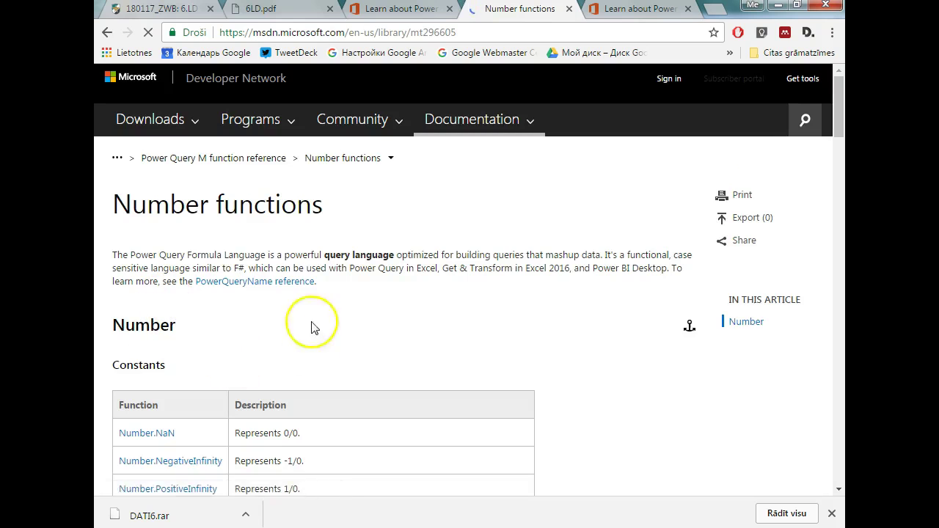
Step: Locate Number.From under Conversion and formatting, open its page separately, and examine the value argument in its syntax
scroll(215, 257, "down", 2)
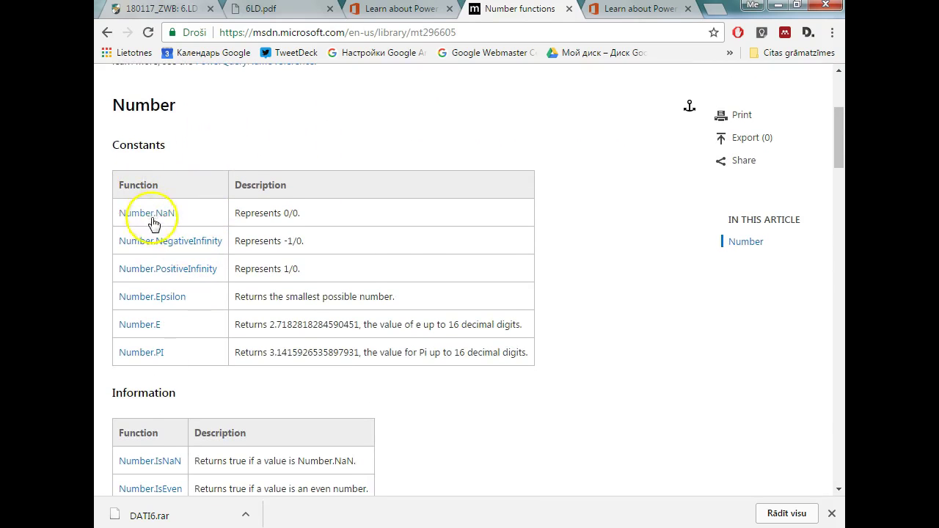
scroll(164, 269, "down", 2)
scroll(141, 275, "down", 2)
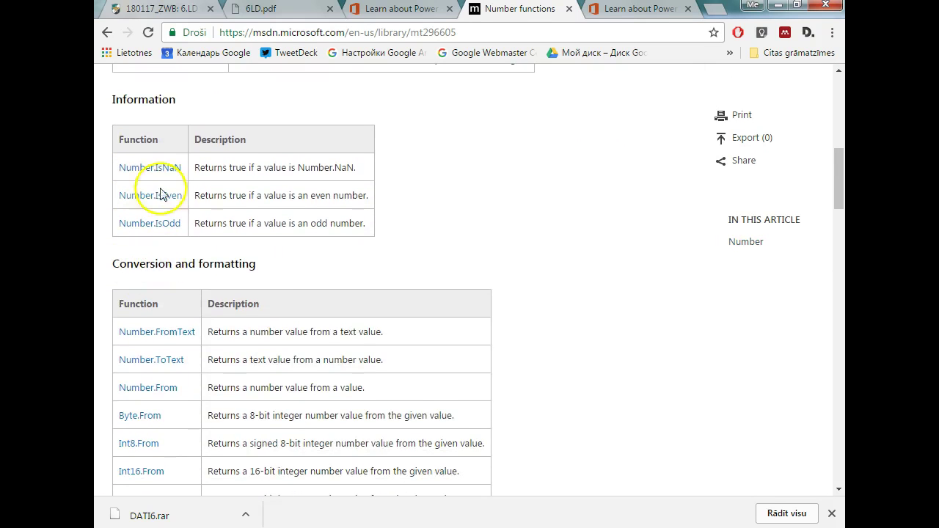
scroll(162, 139, "down", 3)
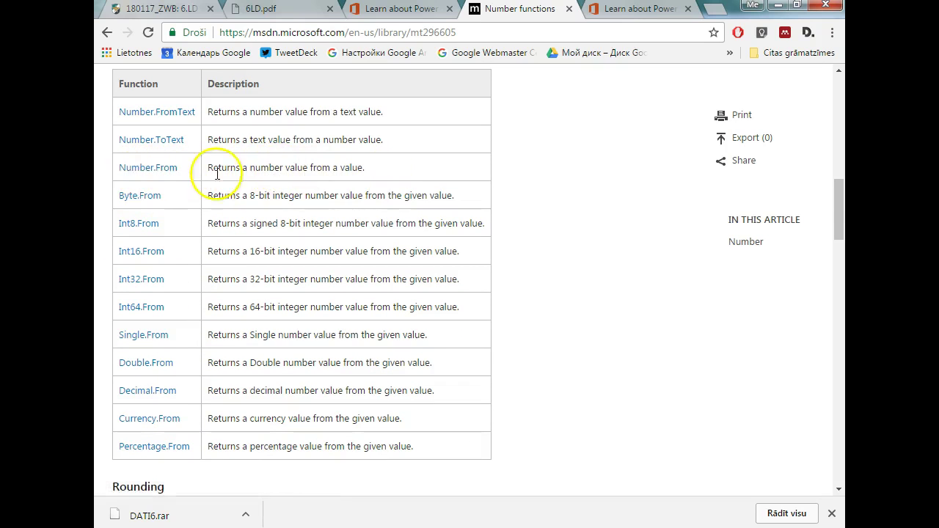
middle_click(156, 172)
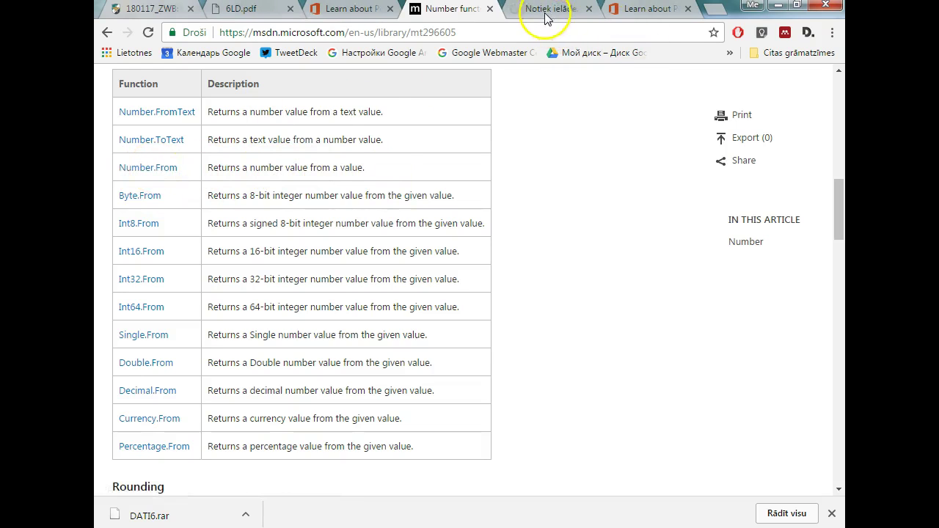
left_click(548, 10)
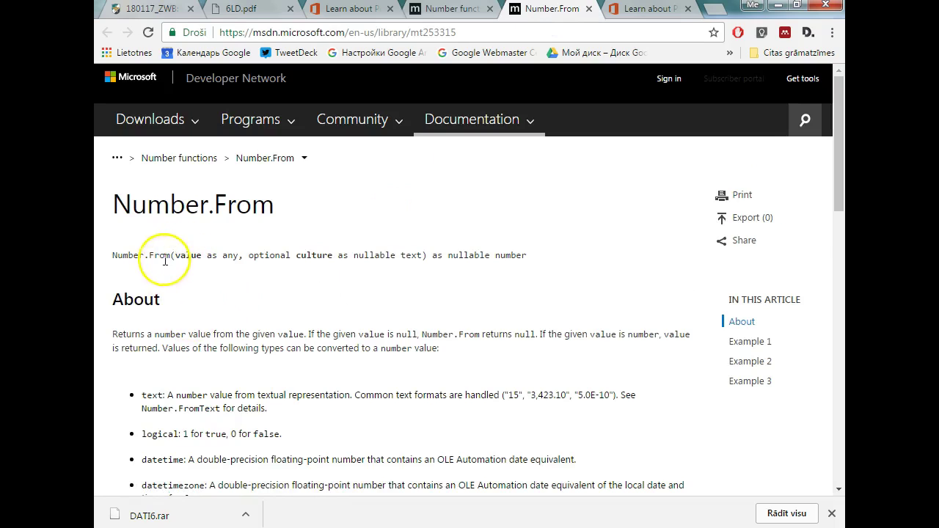
left_click_drag(174, 256, 239, 256)
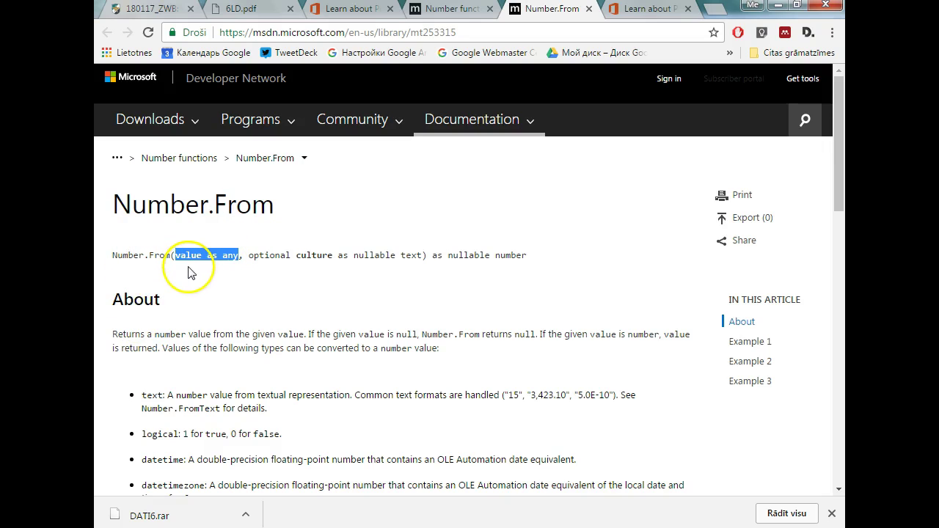
Step: Return to the M function reference, open the Text functions page, and open Text.Replace from its Modification section
left_click(448, 11)
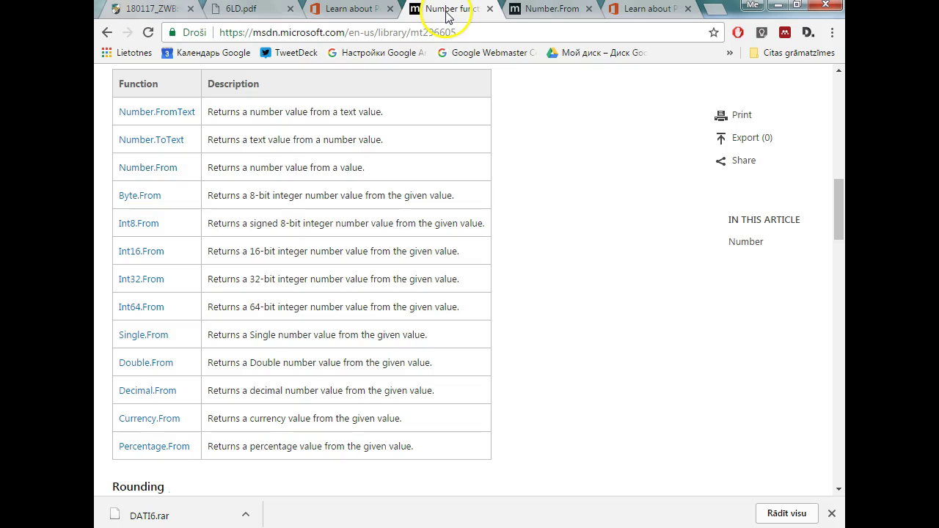
left_click(105, 33)
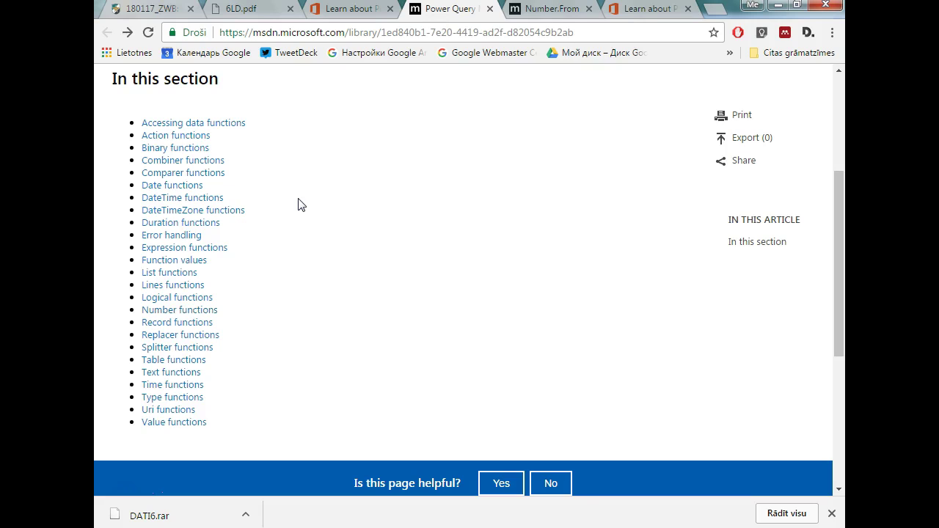
left_click(174, 375)
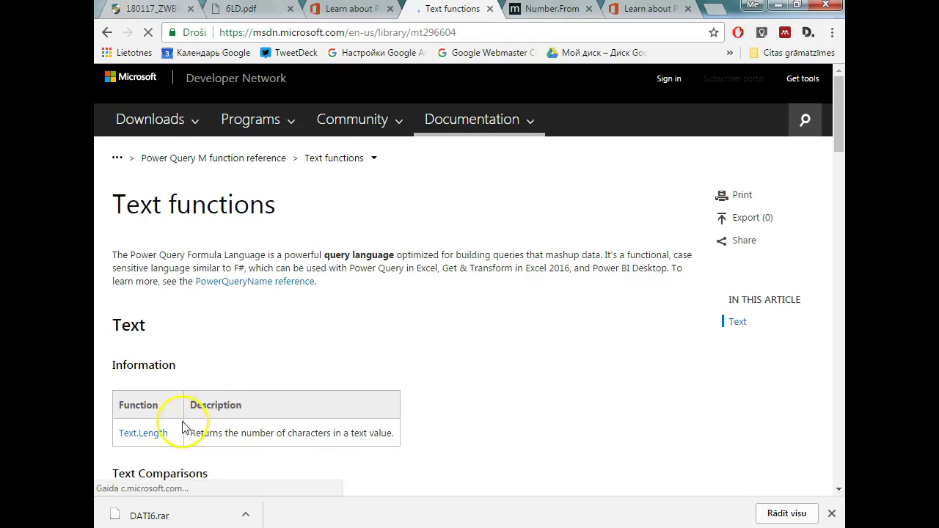
scroll(194, 430, "down", 12)
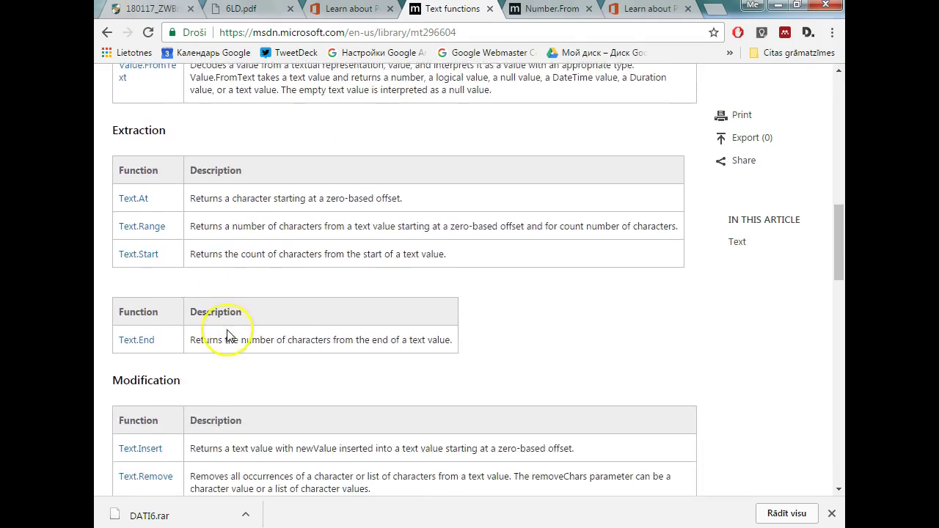
scroll(227, 337, "down", 4)
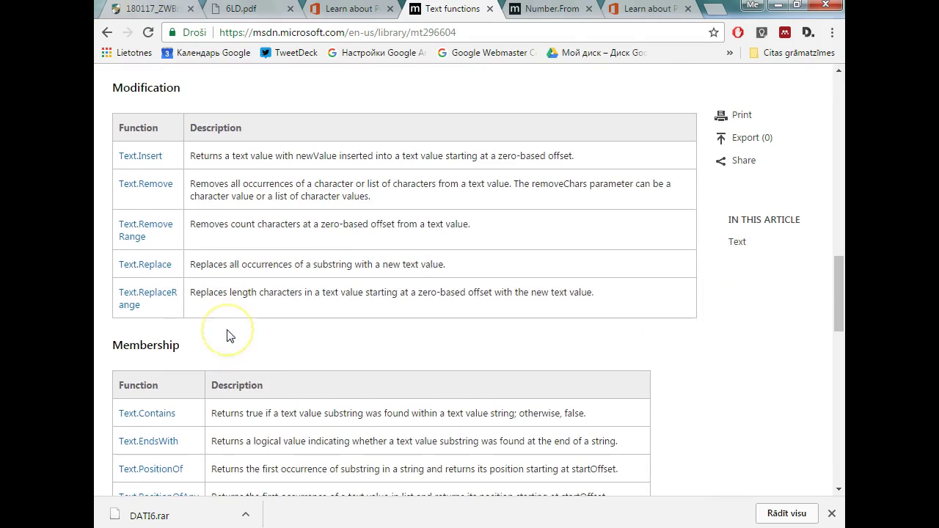
left_click(141, 270)
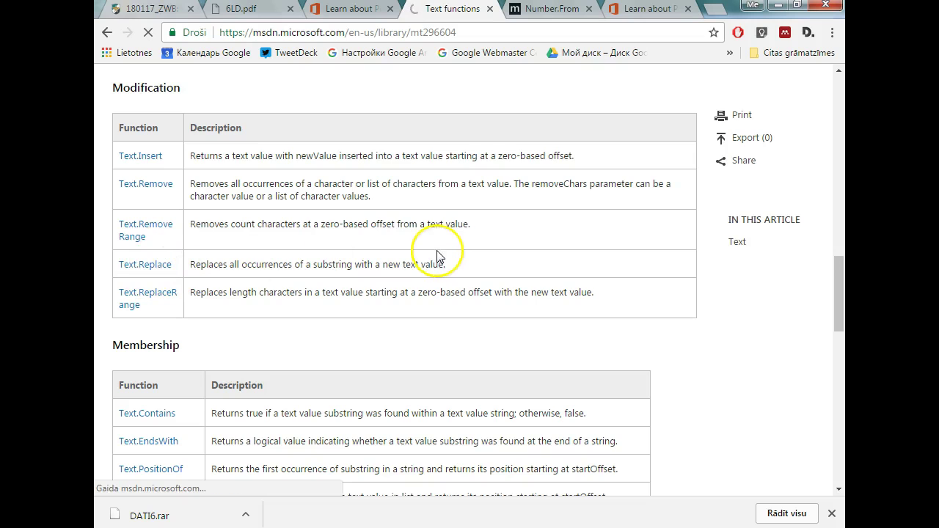
Step: Examine the Text.Replace arguments and the example that replaces "orange" with "apple"
scroll(293, 374, "down", 3)
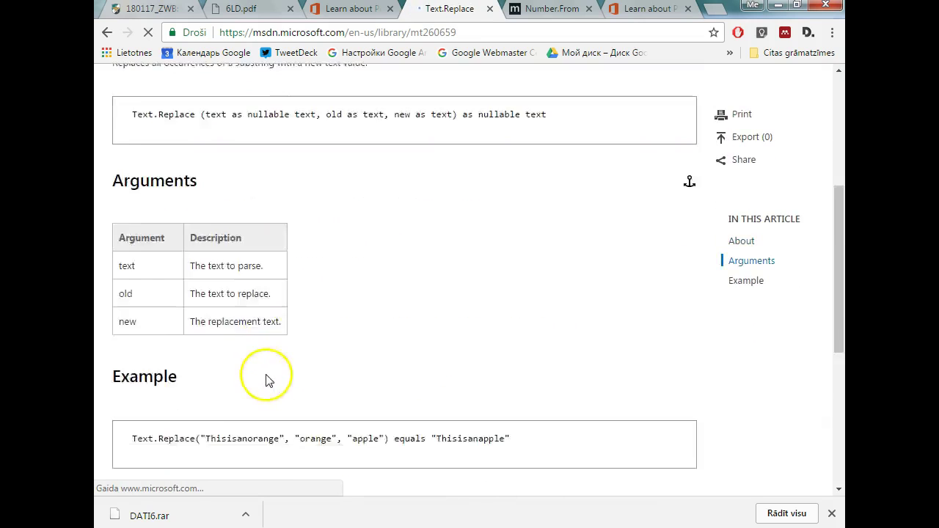
scroll(257, 367, "down", 3)
scroll(243, 351, "up", 2)
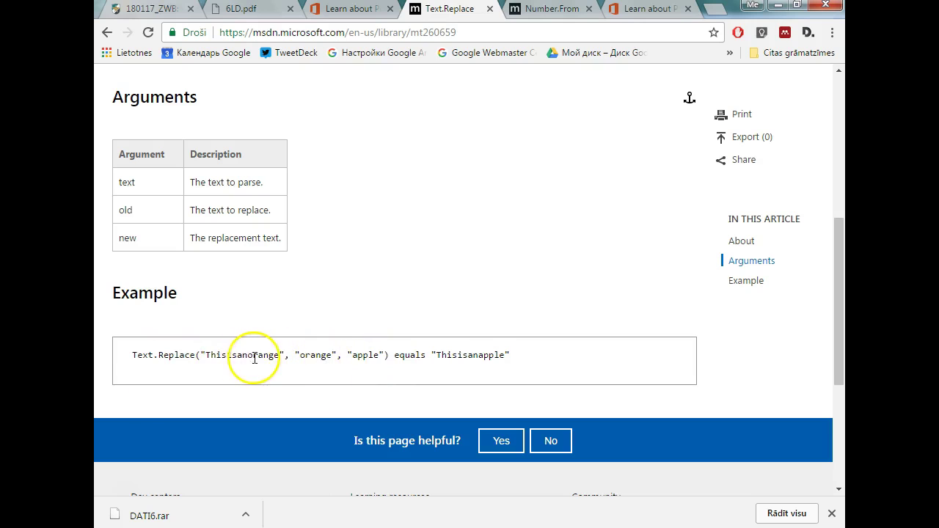
left_click_drag(247, 359, 280, 358)
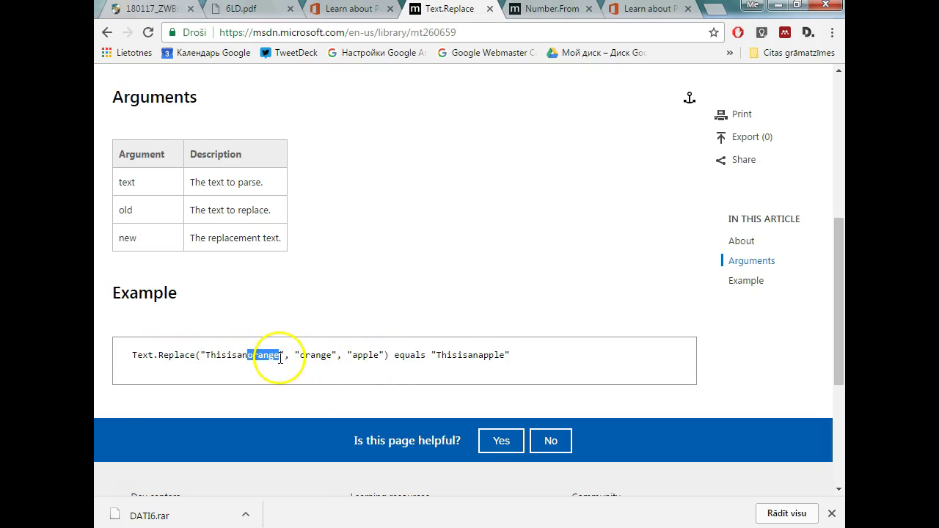
left_click_drag(437, 358, 518, 357)
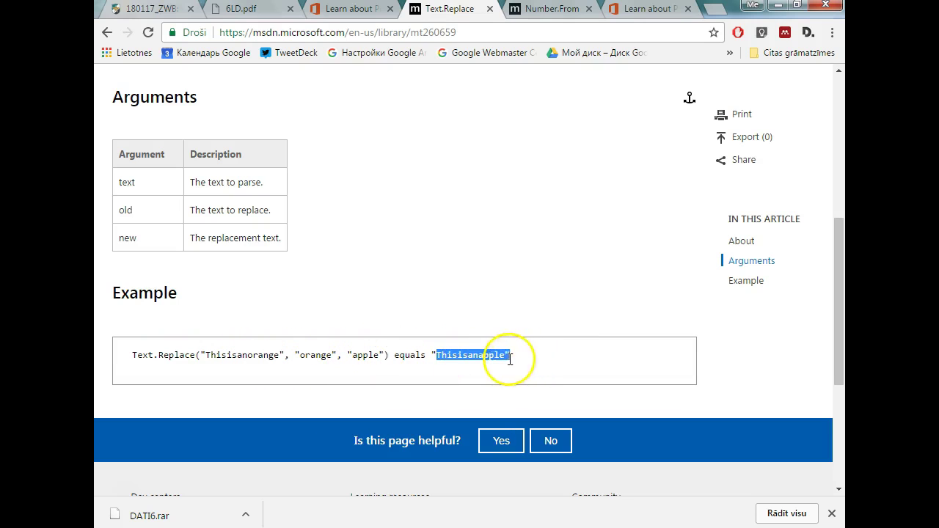
left_click(279, 363)
Step: Examine the Text.Replace syntax with its text, old and new arguments, dismissing the page feedback banner
scroll(220, 367, "up", 5)
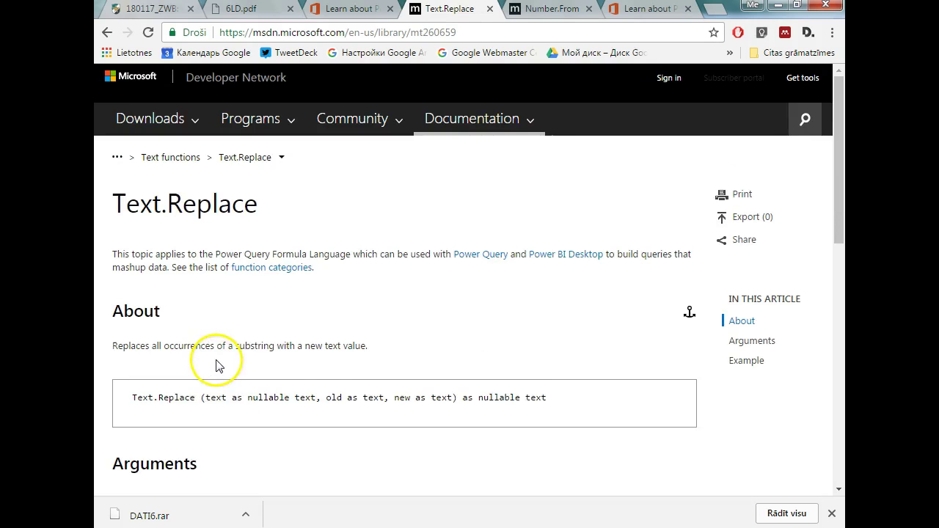
mouse_move(132, 397)
left_mouse_down()
mouse_move(530, 397)
mouse_move(446, 392)
mouse_move(457, 397)
left_mouse_up()
scroll(168, 409, "down", 2)
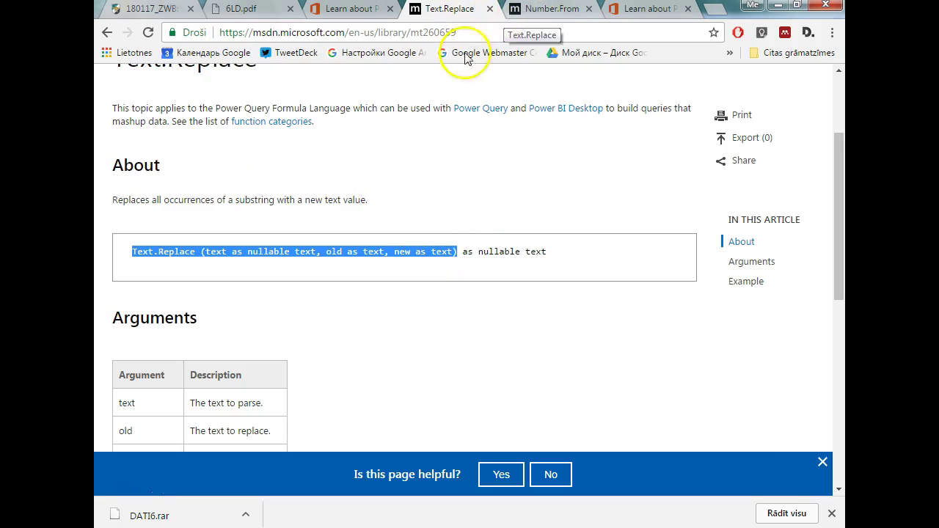
left_click(823, 461)
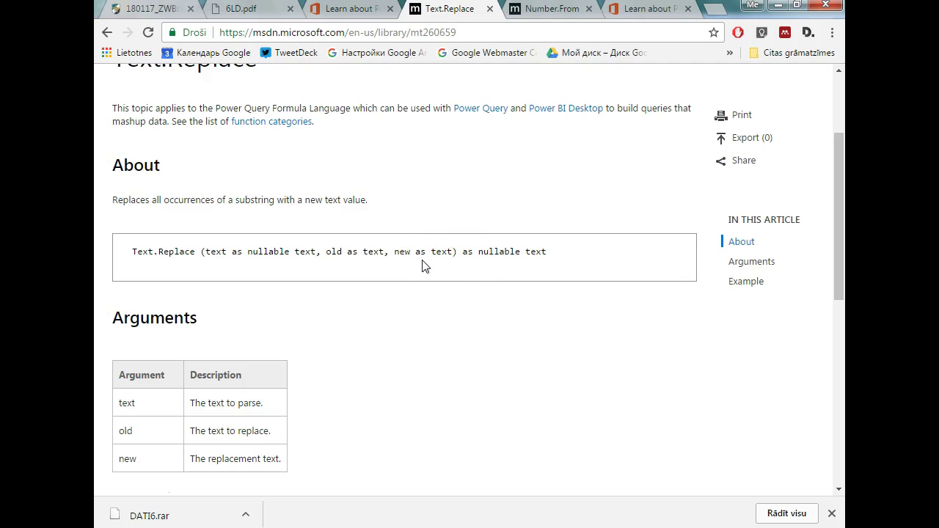
left_click(384, 290)
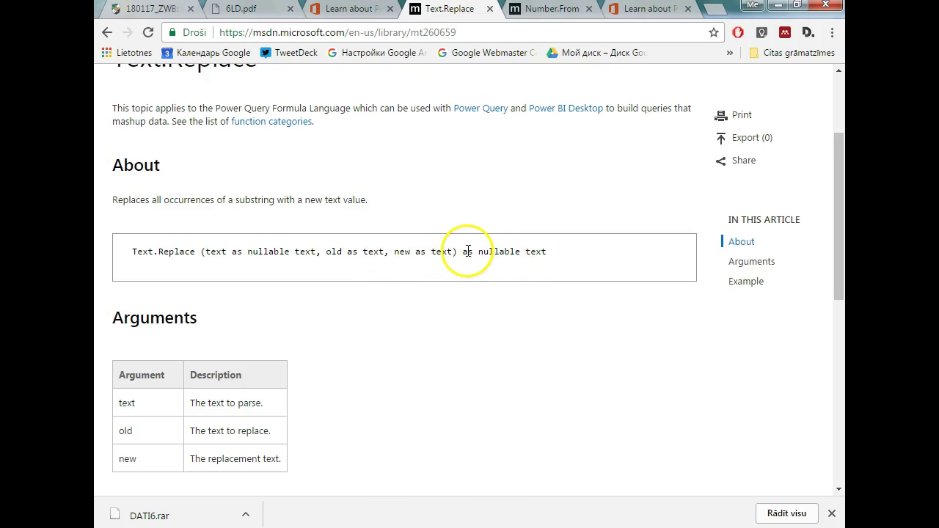
left_click(379, 409)
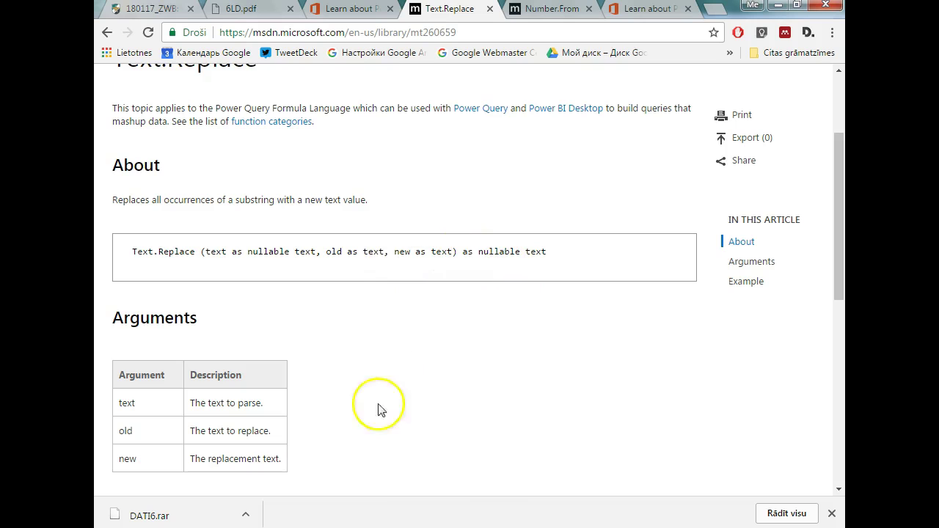
Step: Switch back to the Query Editor and start the NewPrice formula with try Number.From([Price]) otherwise
left_click(408, 470)
left_click(310, 138)
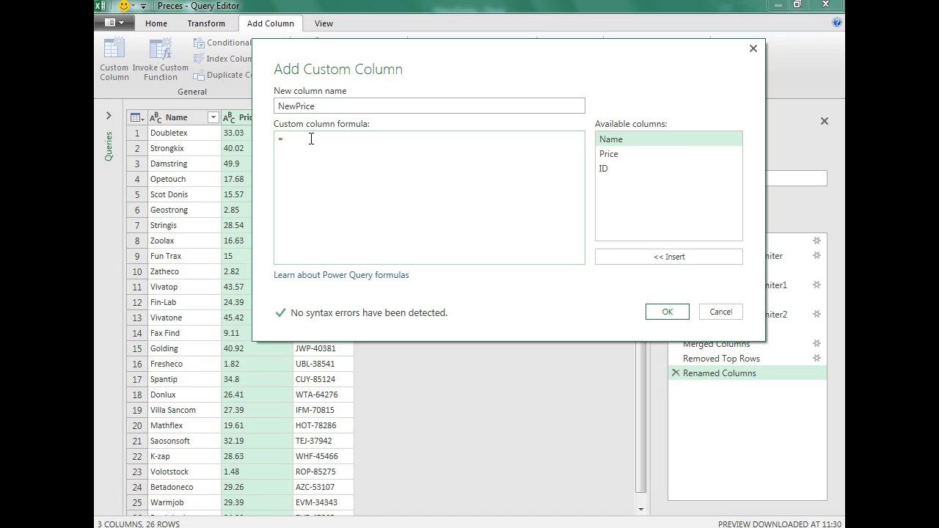
left_click(650, 141)
type("try Number.From(")
double_click(616, 157)
type(")")
left_click(293, 141)
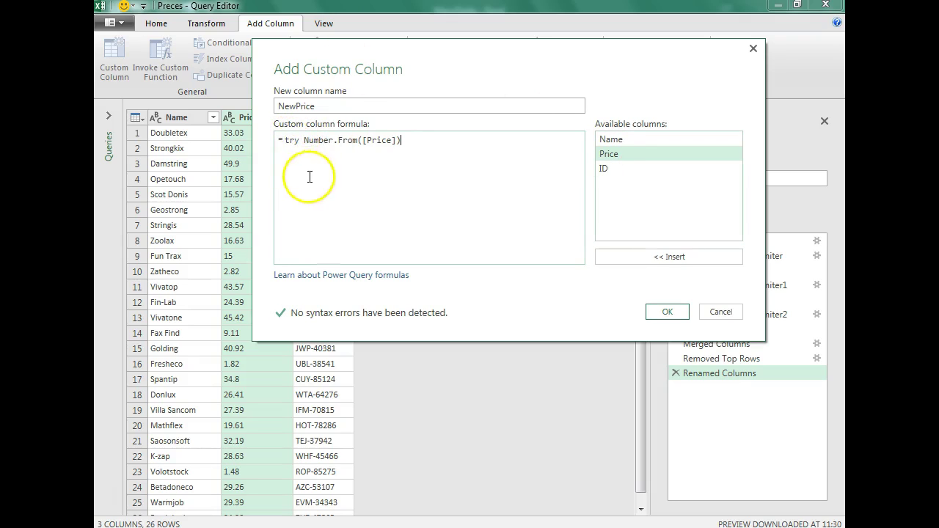
left_click_drag(307, 141, 426, 147)
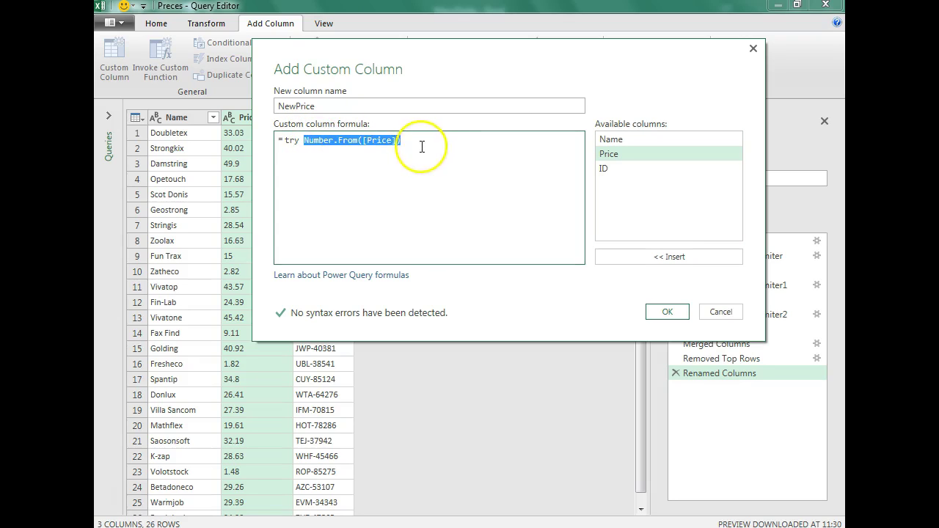
left_click(409, 142)
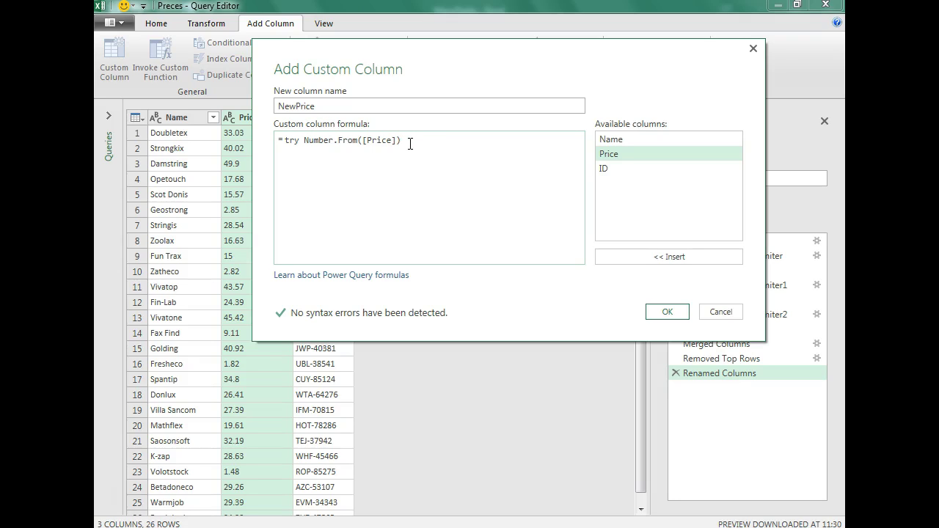
type("otherwise")
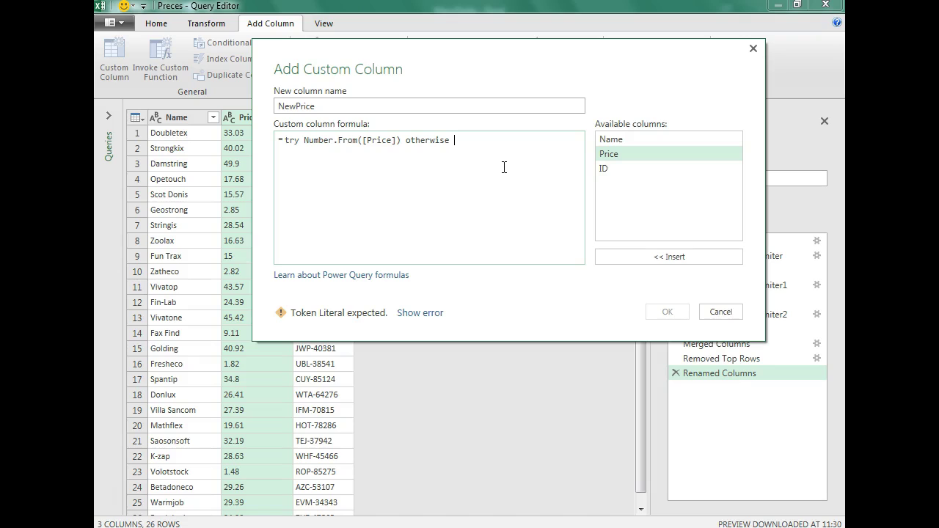
Step: On an indented second line of the formula, add try Number.From(Text.Replace([Price],".",",")
key("Return")
left_click(408, 152)
type("try")
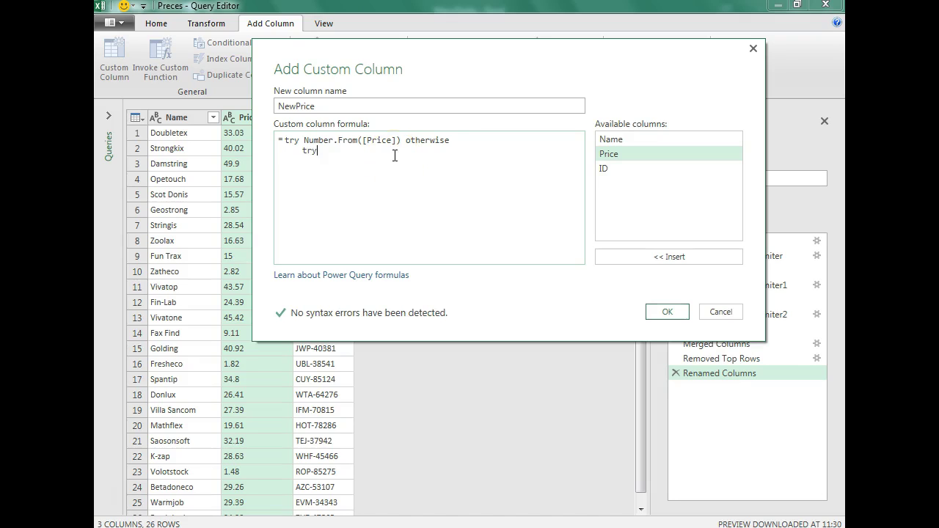
type(" Number.From(Text.Replace(")
double_click(621, 154)
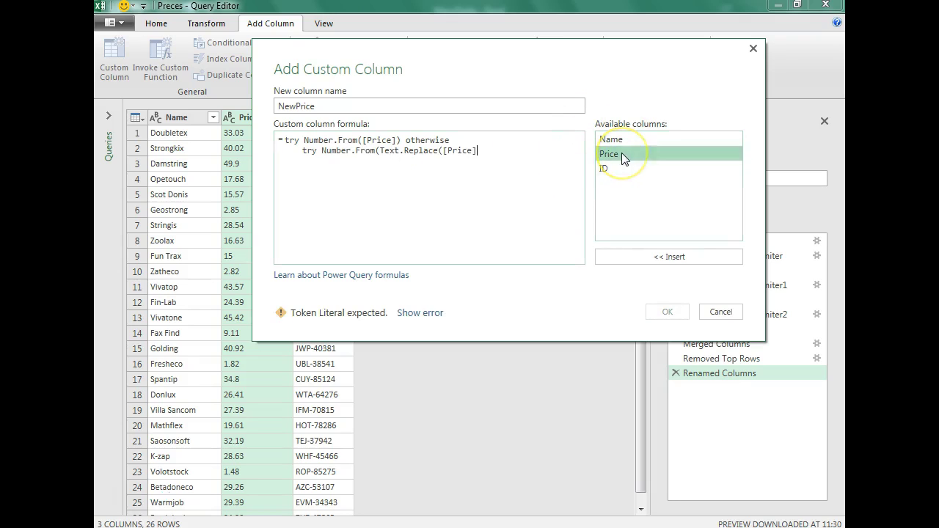
type(",")
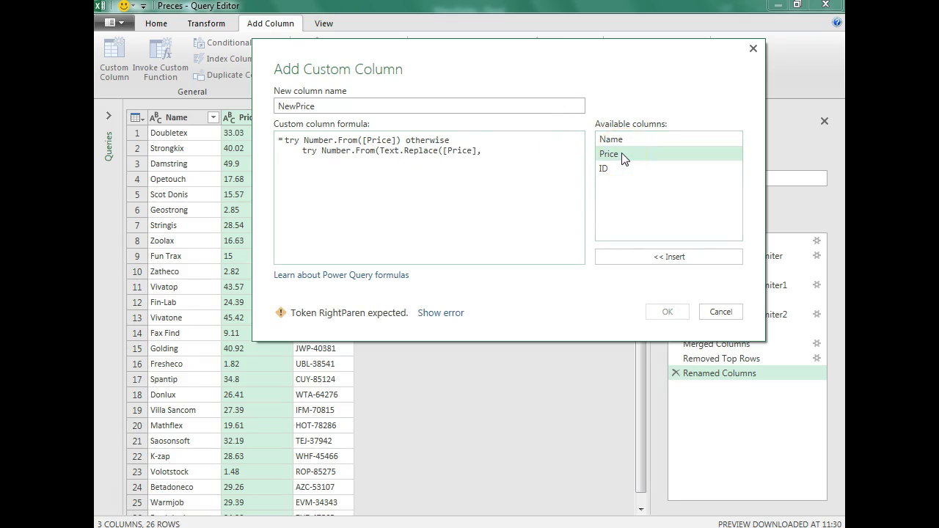
type("\".\",\"")
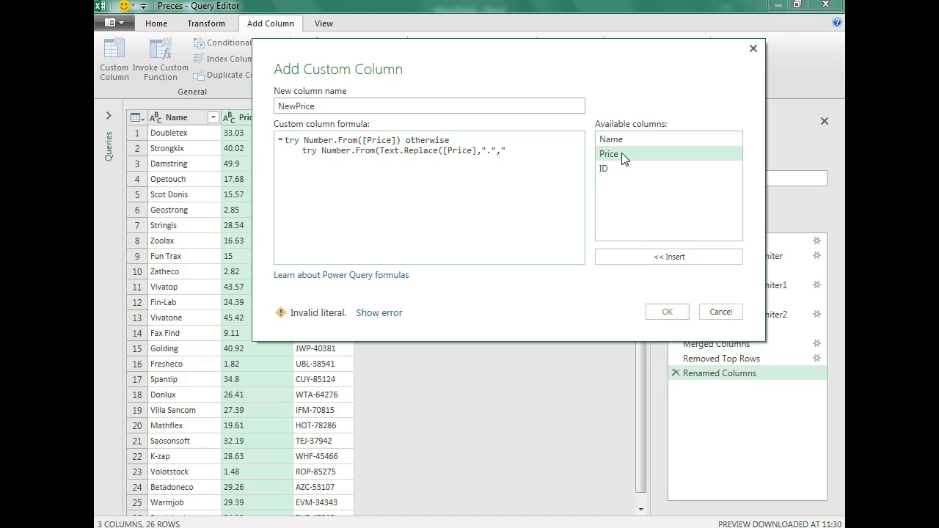
type(",\"")
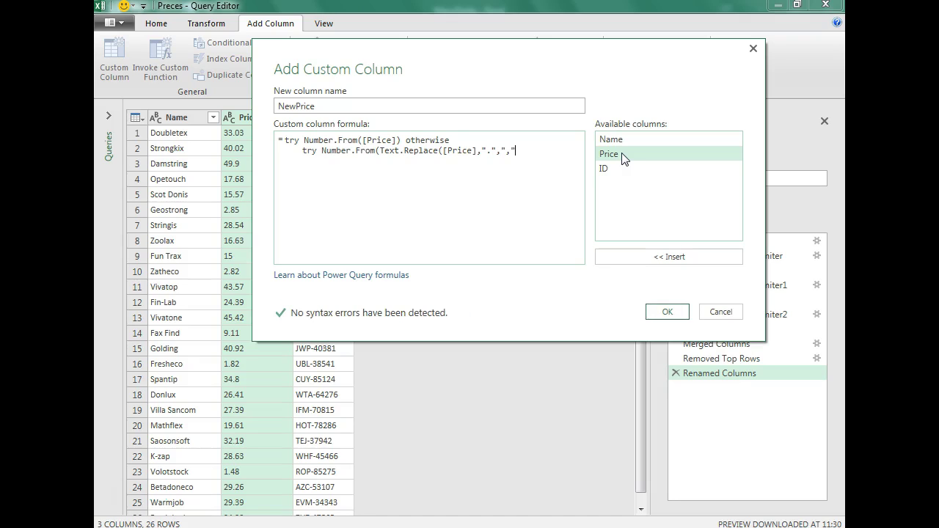
type("))")
key("BackSpace")
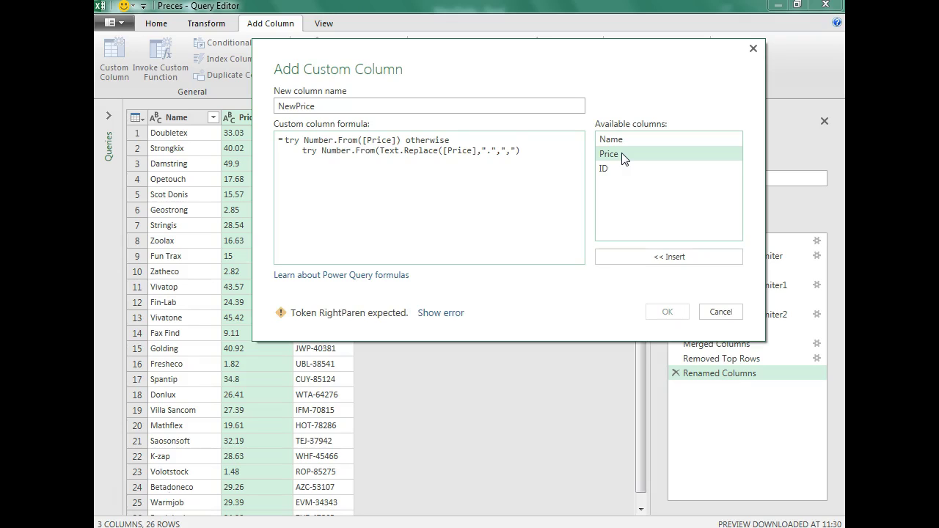
Step: Check the Text.Replace arguments on the formula's second line and end that line with otherwise
left_click(481, 159)
double_click(497, 163)
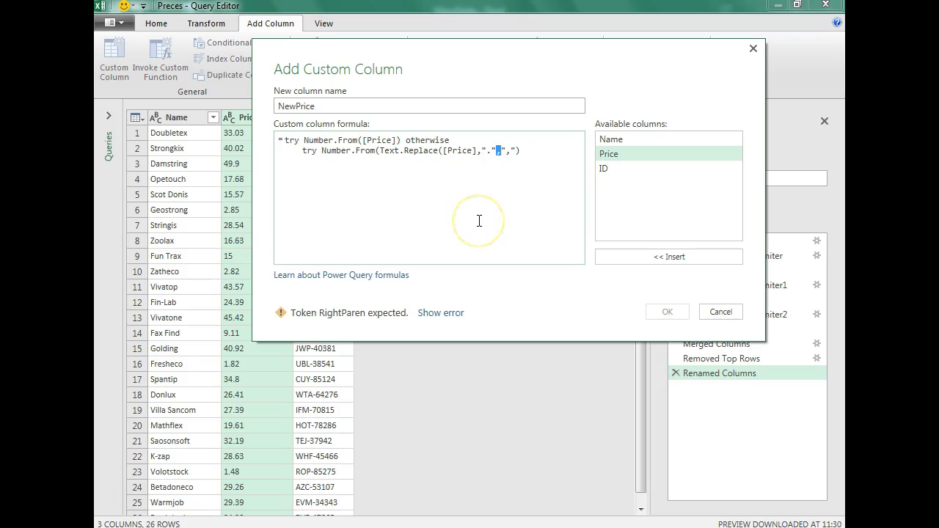
left_click_drag(439, 151, 515, 153)
left_click(521, 158)
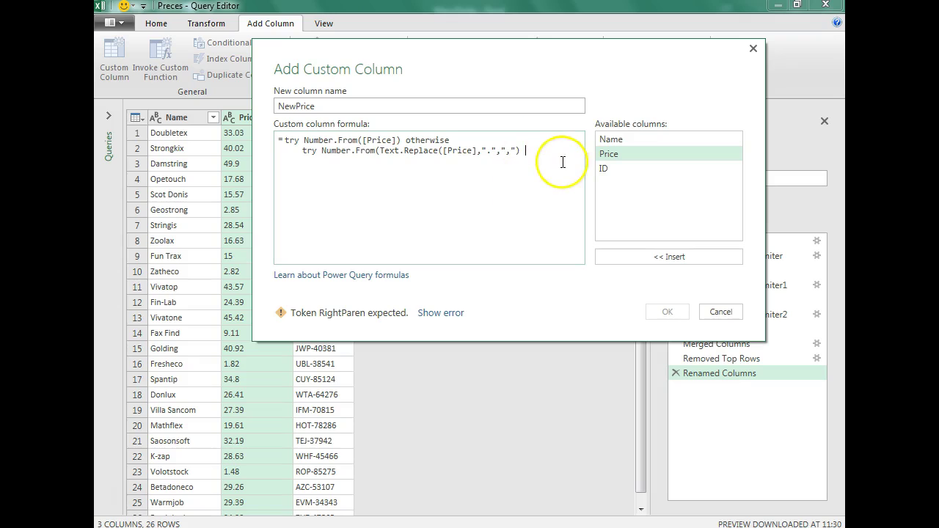
type(")")
key("BackSpace")
key("BackSpace")
type(") otherwis")
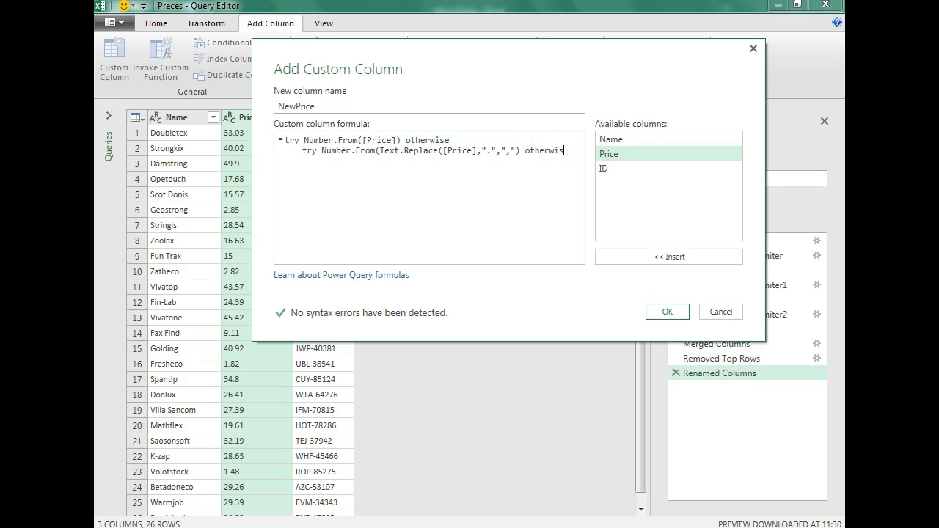
type("e")
Step: On an indented third line of the formula, add Number.From(Text.Replace([Price],",",".")
key("Return")
key("Tab")
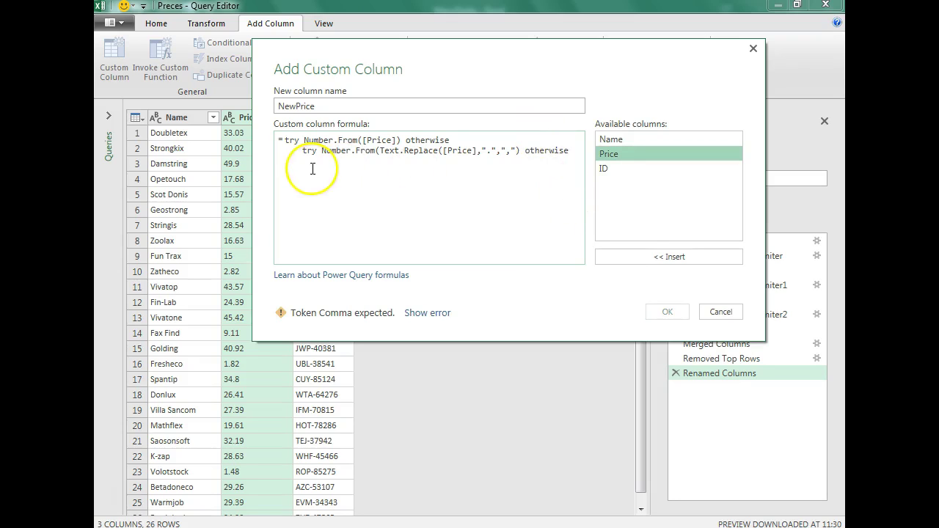
left_click(344, 212)
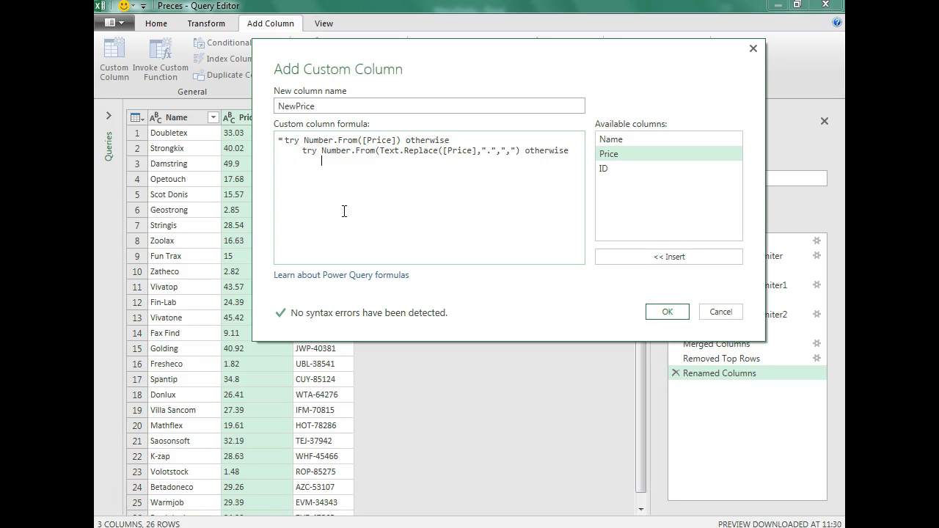
type("Number")
type(".From*Text.Replace")
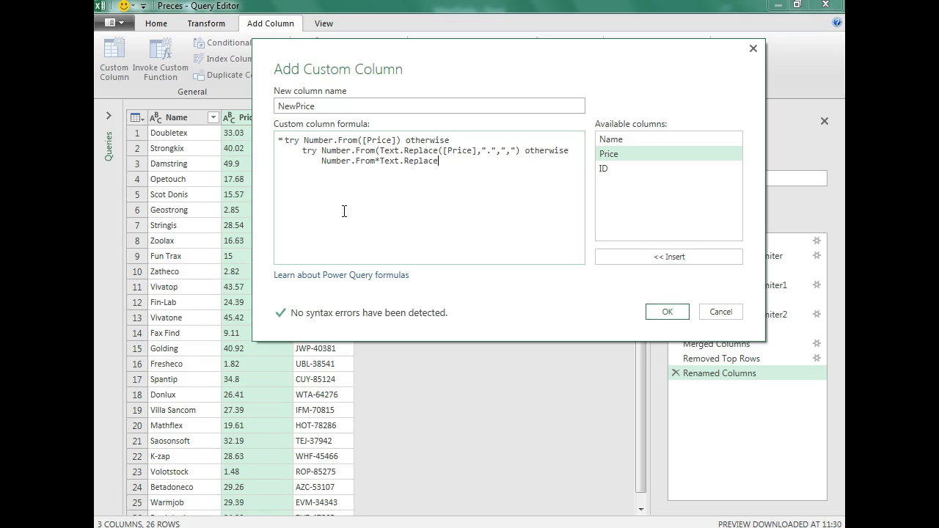
type("(")
double_click(608, 154)
type(",\",\",\".\")")
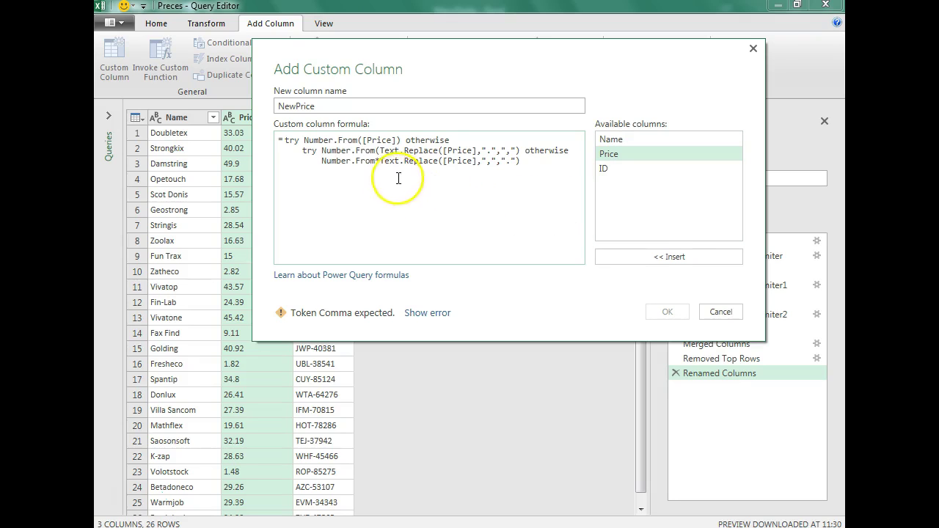
left_click_drag(374, 161, 381, 161)
type("(")
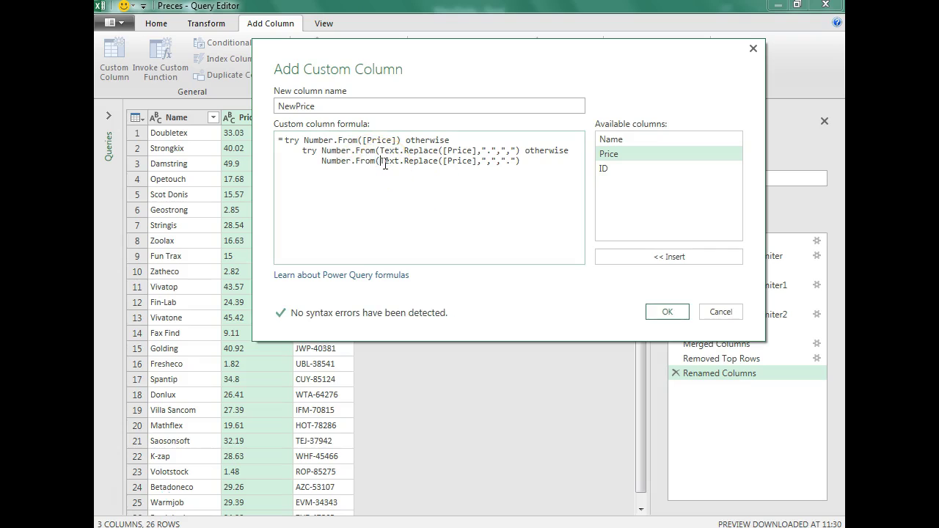
left_click(524, 167)
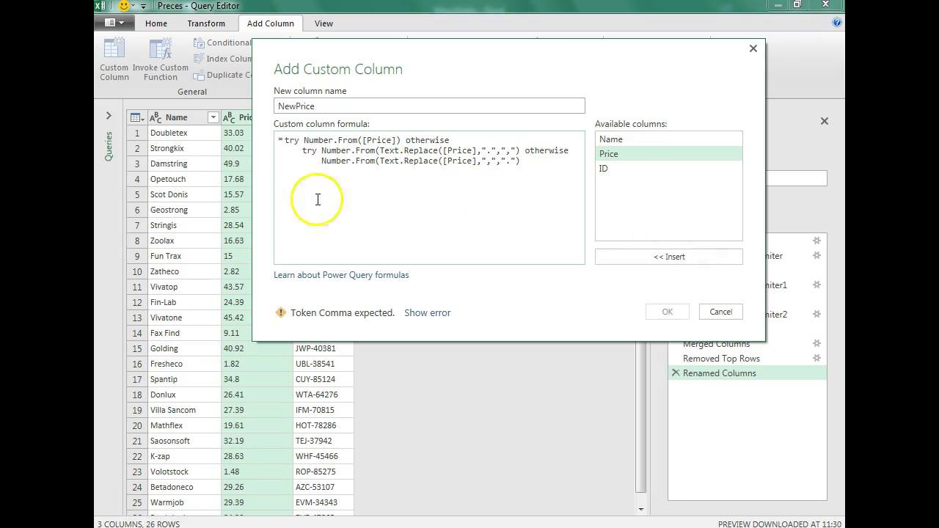
Step: Review the three formula lines in order, including the first line's try and otherwise keywords
left_click(294, 188)
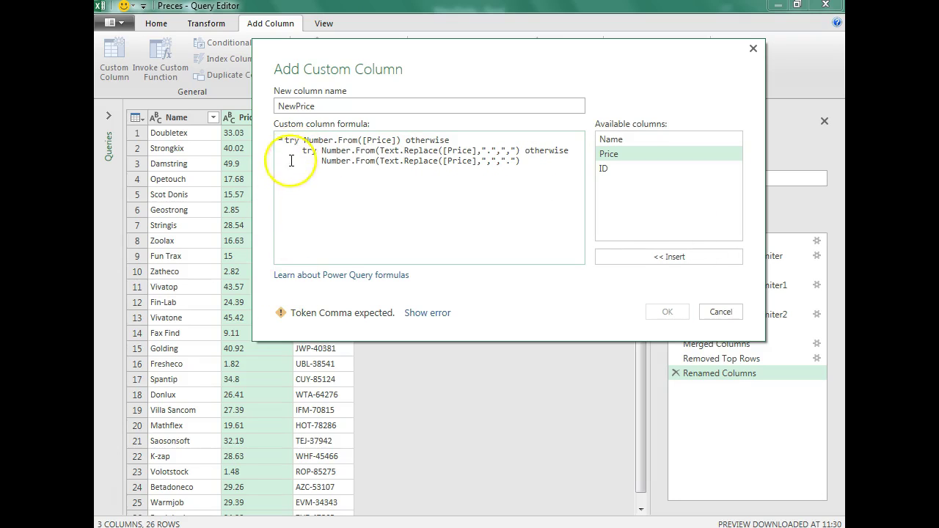
left_click(310, 147)
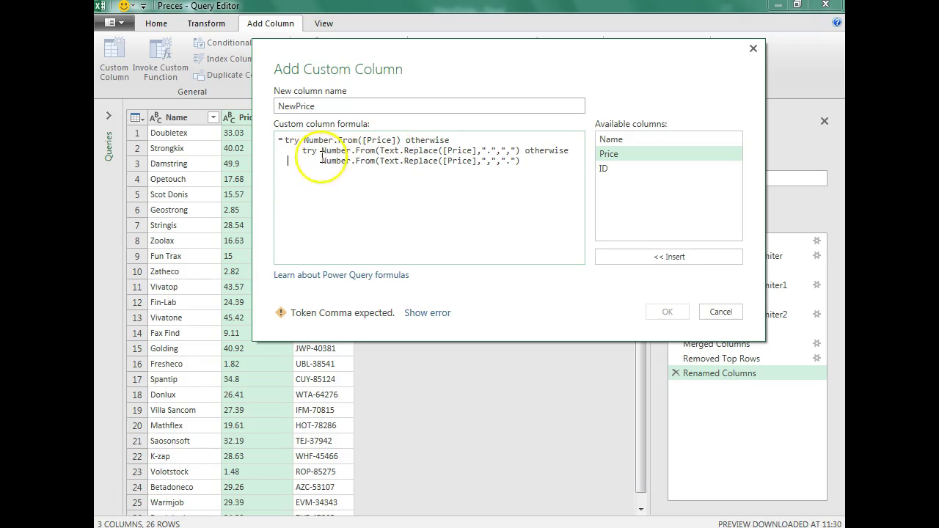
left_click_drag(285, 139, 478, 144)
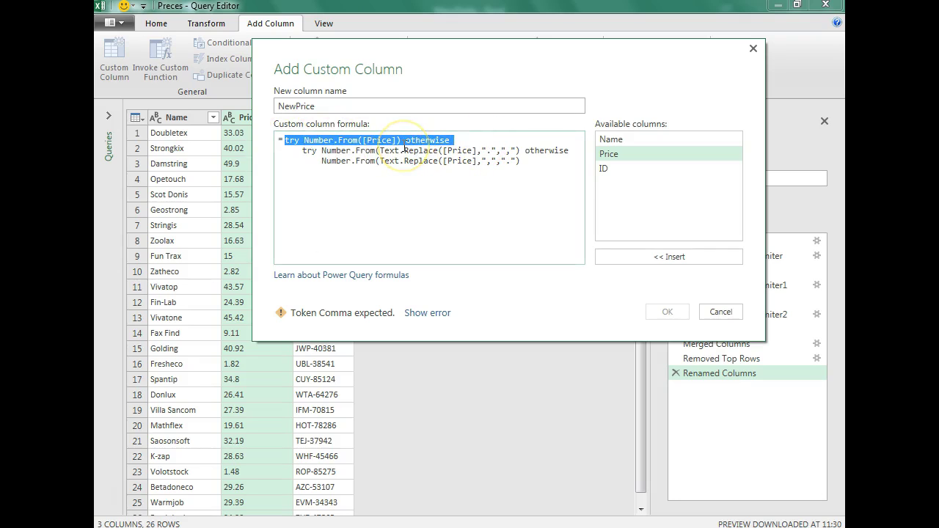
left_click_drag(301, 151, 566, 160)
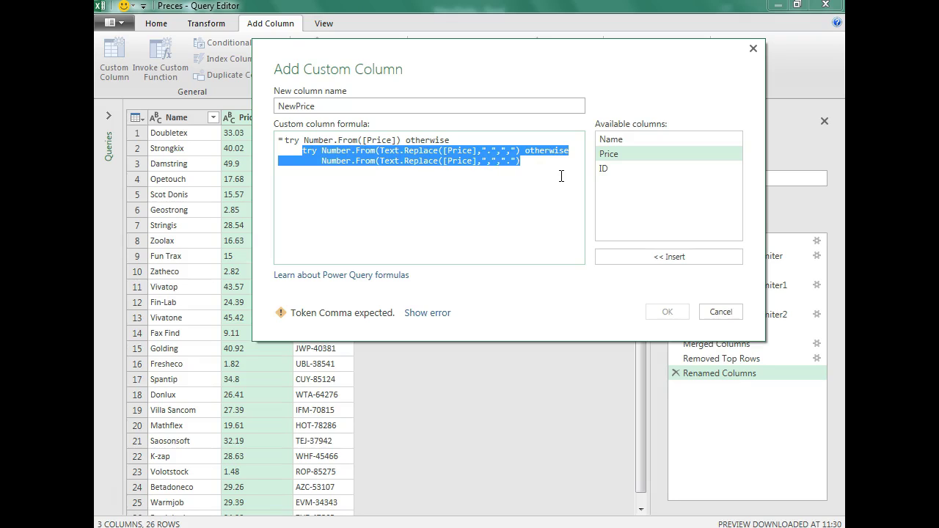
left_click(334, 161)
mouse_move(321, 150)
left_mouse_down()
mouse_move(505, 147)
mouse_move(441, 161)
mouse_move(322, 161)
left_mouse_up()
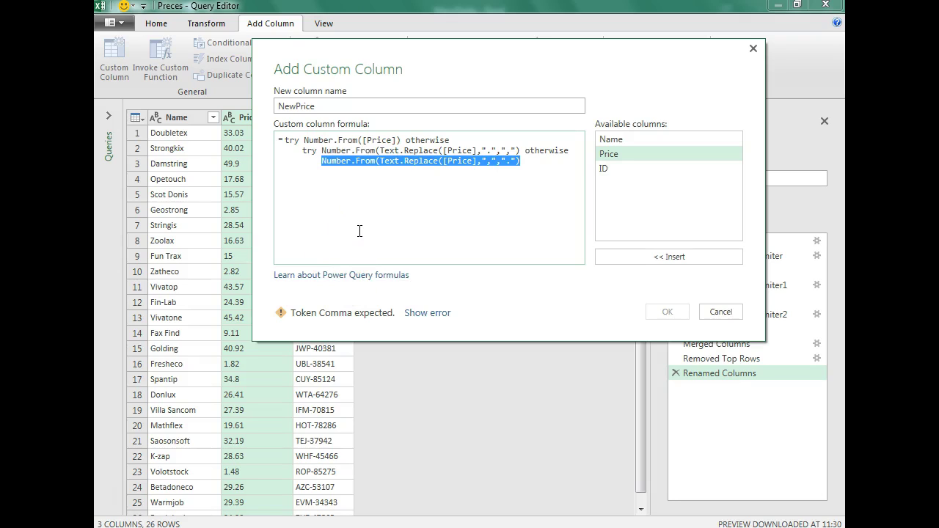
left_click(282, 144)
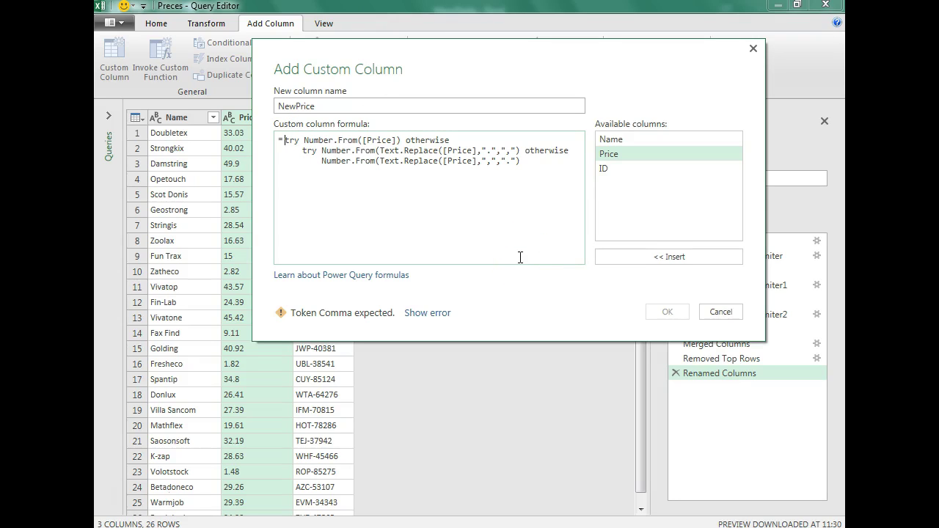
left_click_drag(284, 140, 299, 141)
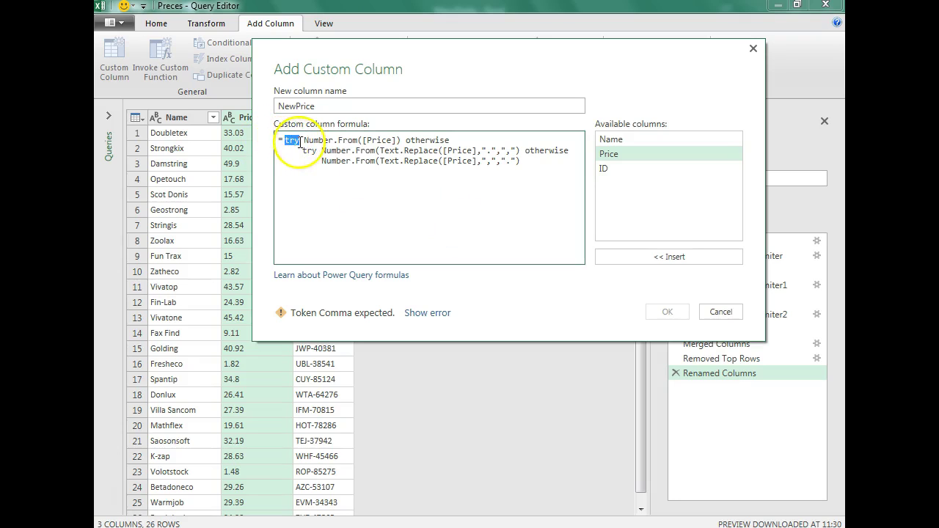
left_click_drag(406, 141, 449, 140)
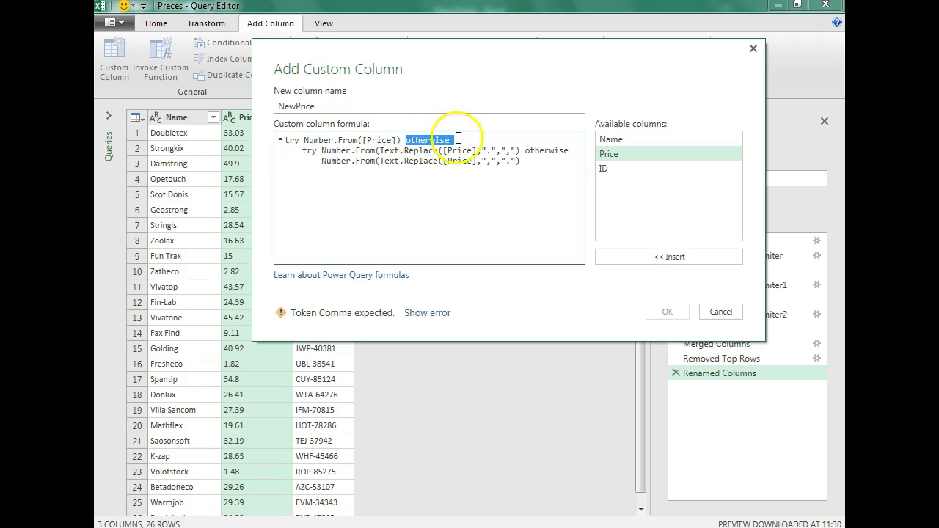
left_click(372, 193)
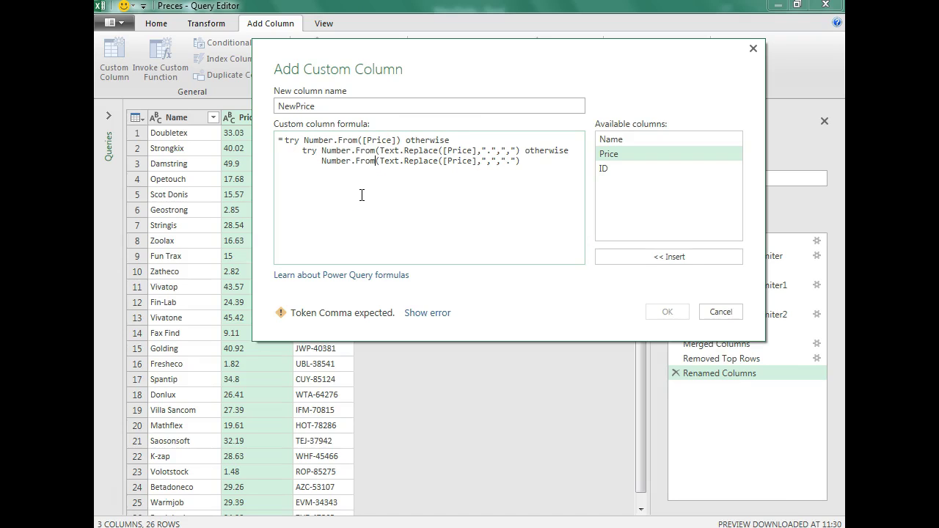
Step: Examine each Number.From expression in turn, from the plain [Price] conversion to the two Text.Replace variants
left_click_drag(304, 141, 397, 146)
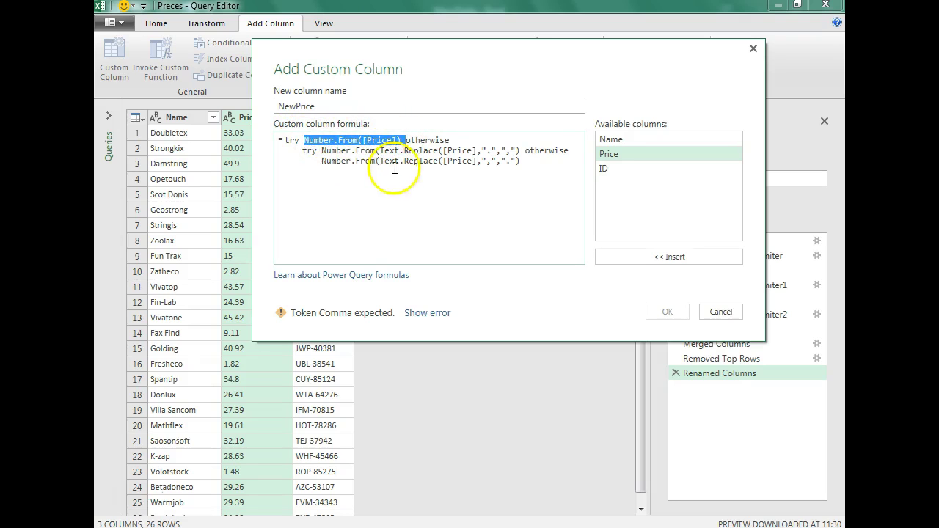
left_click_drag(302, 151, 556, 157)
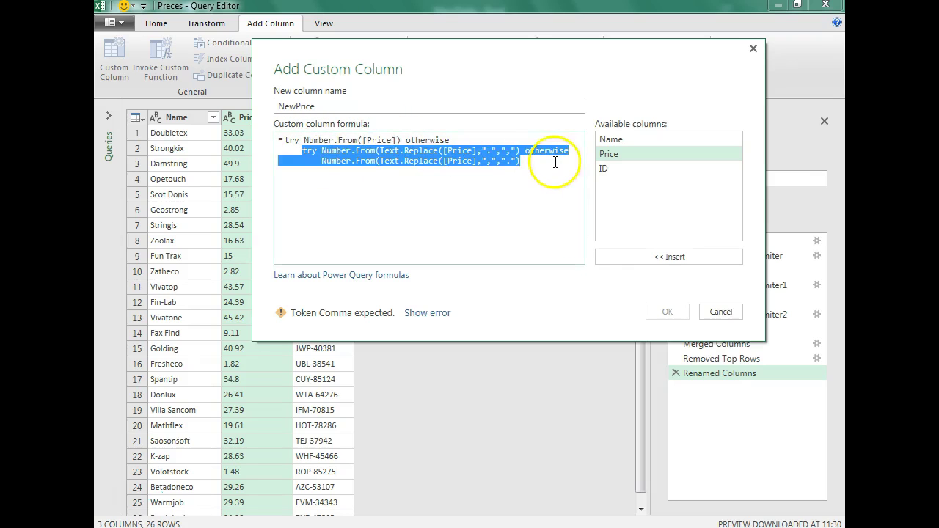
left_click(304, 156)
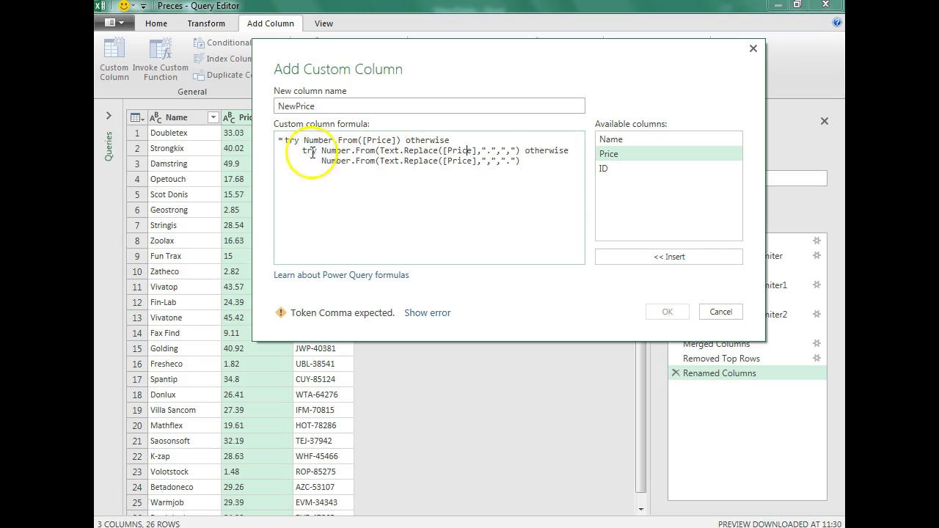
left_click_drag(323, 152, 516, 152)
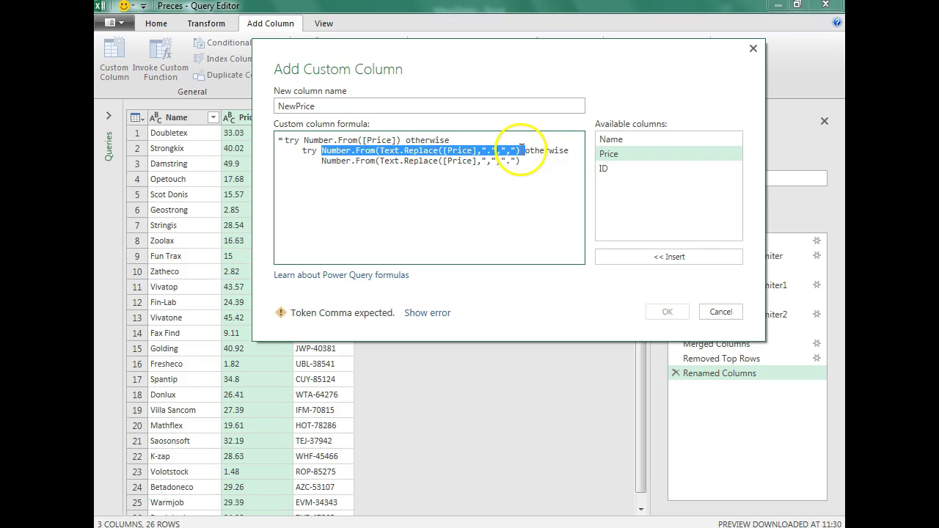
left_click_drag(321, 161, 549, 163)
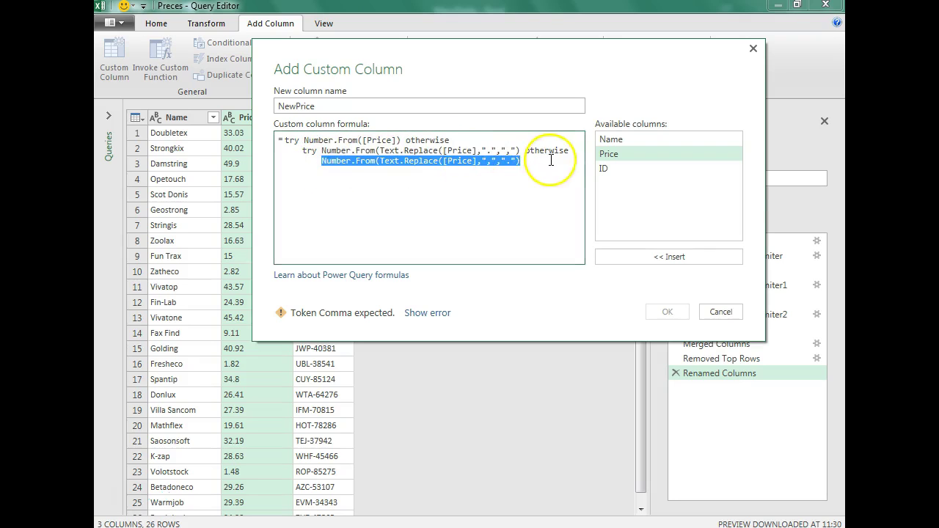
left_click(544, 205)
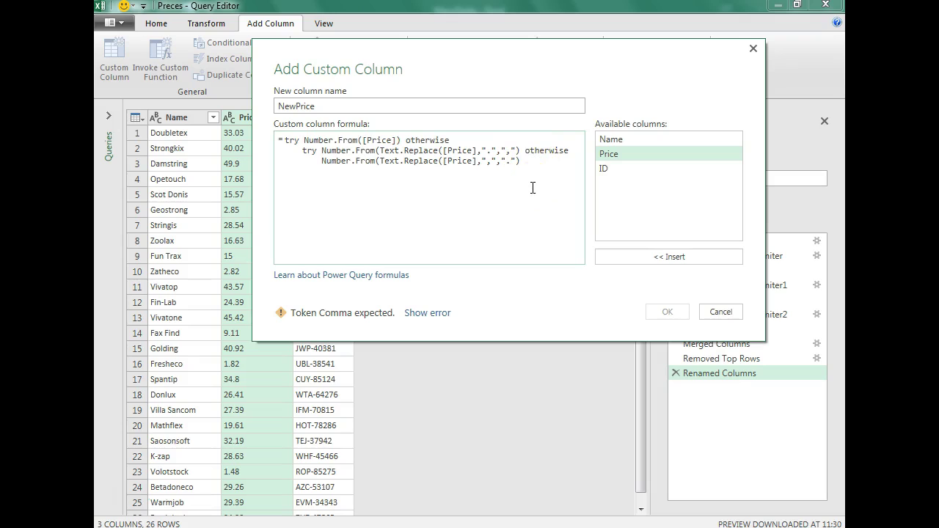
key("Home")
key("ctrl+shift+Left")
Step: Close the Number.From parentheses on the formula's second and third lines and create the NewPrice column
left_click(443, 151)
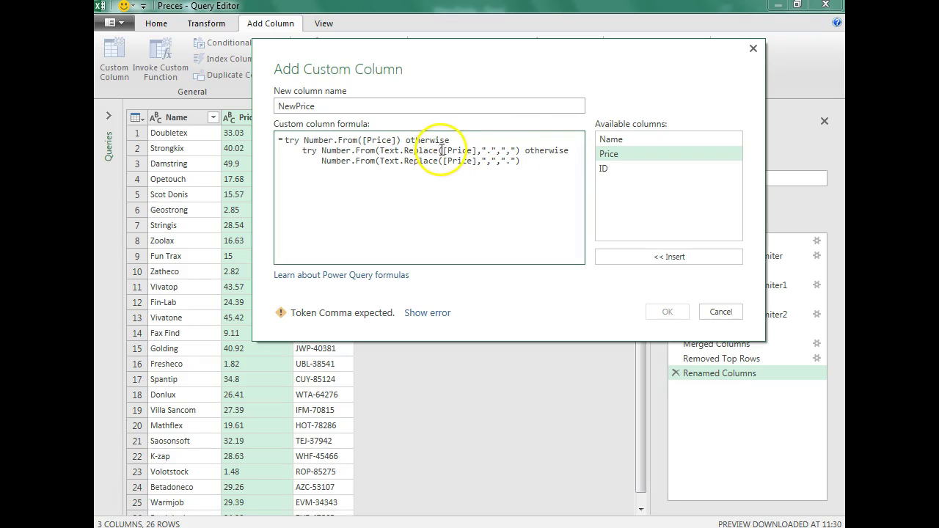
left_click(517, 151)
type(")")
left_click(379, 150)
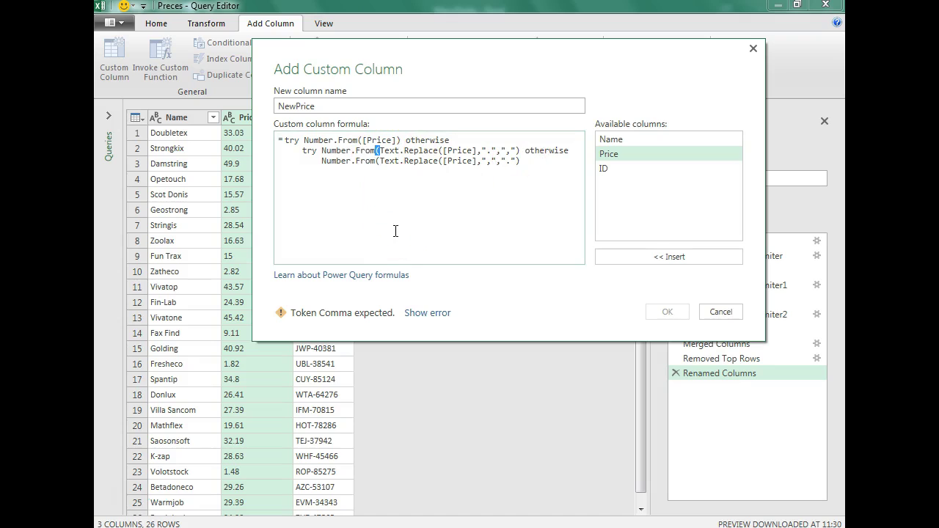
left_click(521, 151)
type(")")
left_click(541, 162)
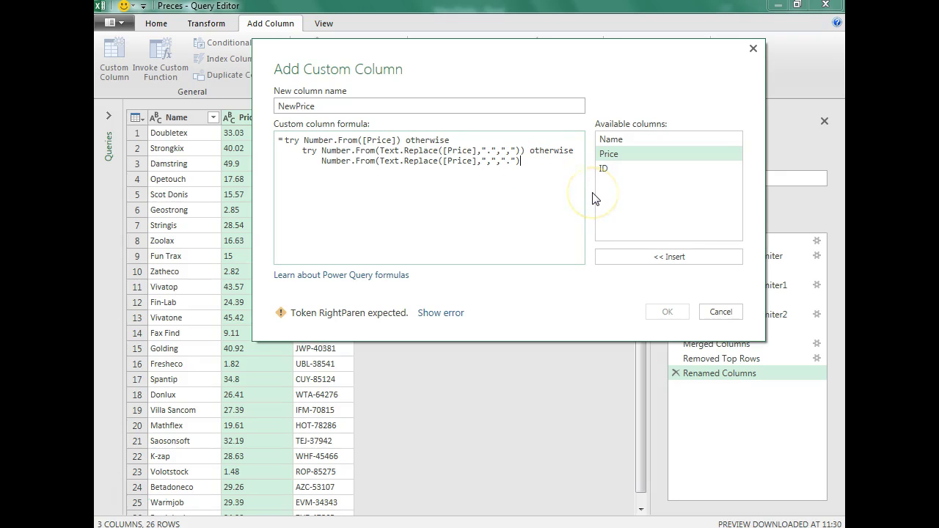
type(")")
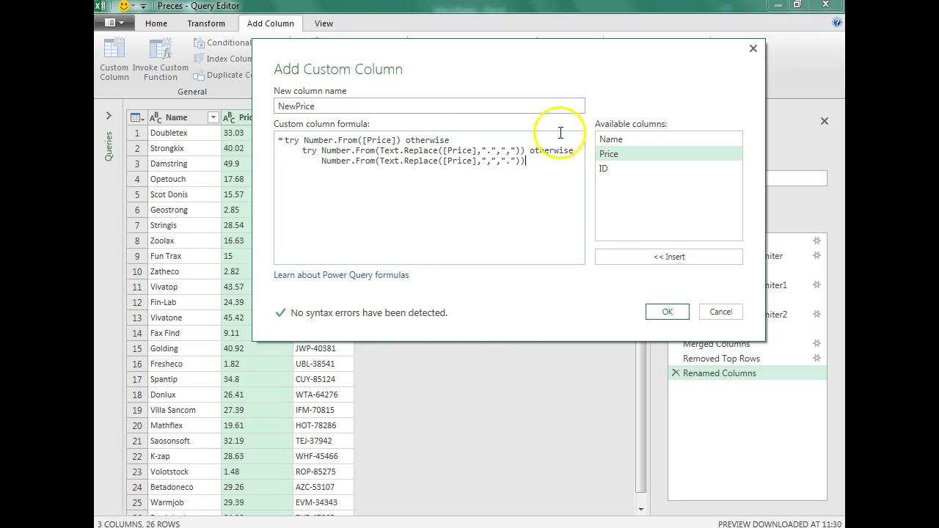
left_click(685, 317)
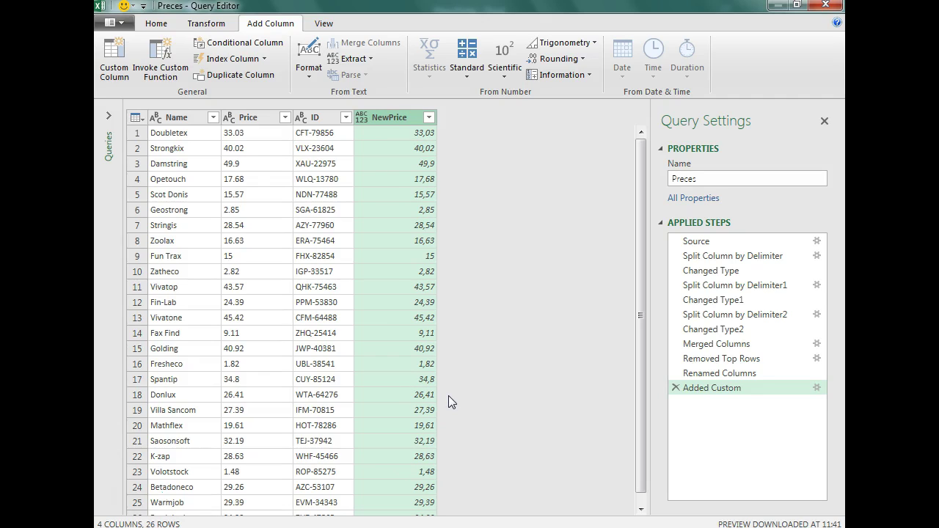
Step: Set the NewPrice column's data type to Decimal Number and remove the original Price column
left_click(361, 118)
left_click(393, 134)
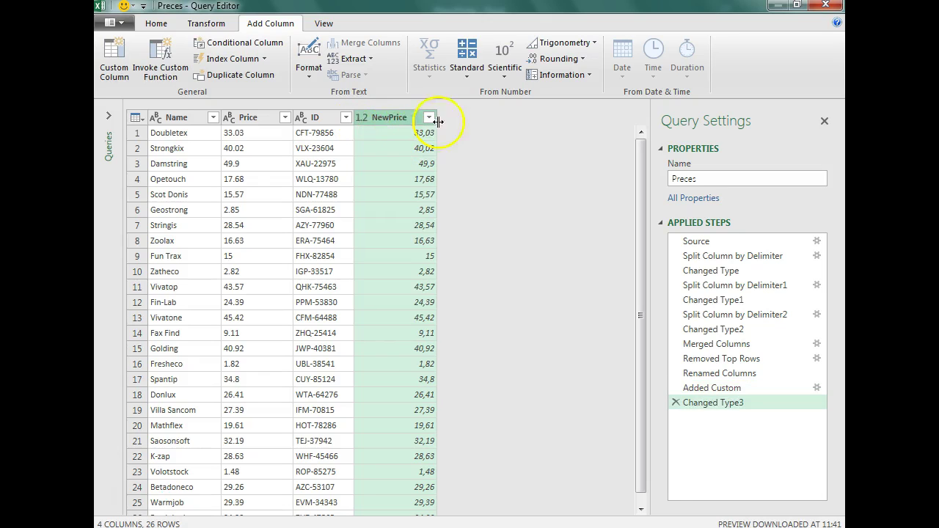
left_click(268, 117)
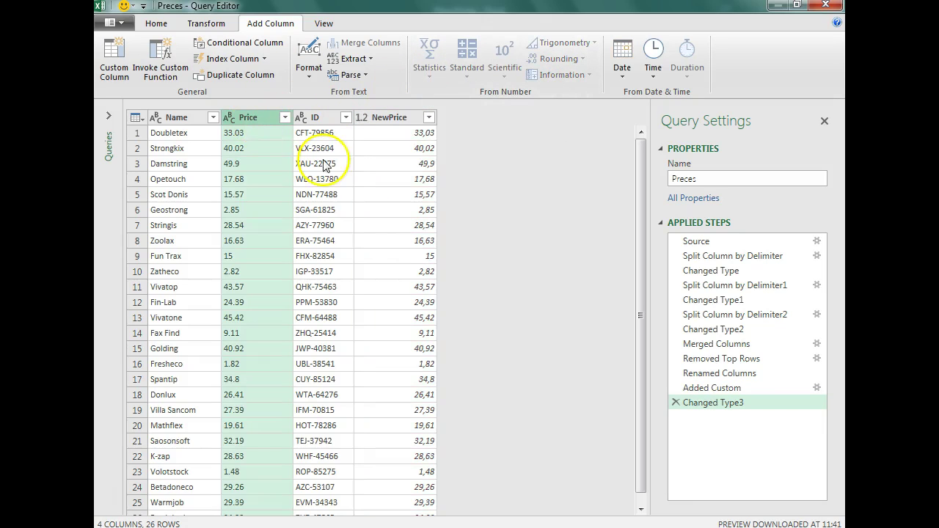
key("Delete")
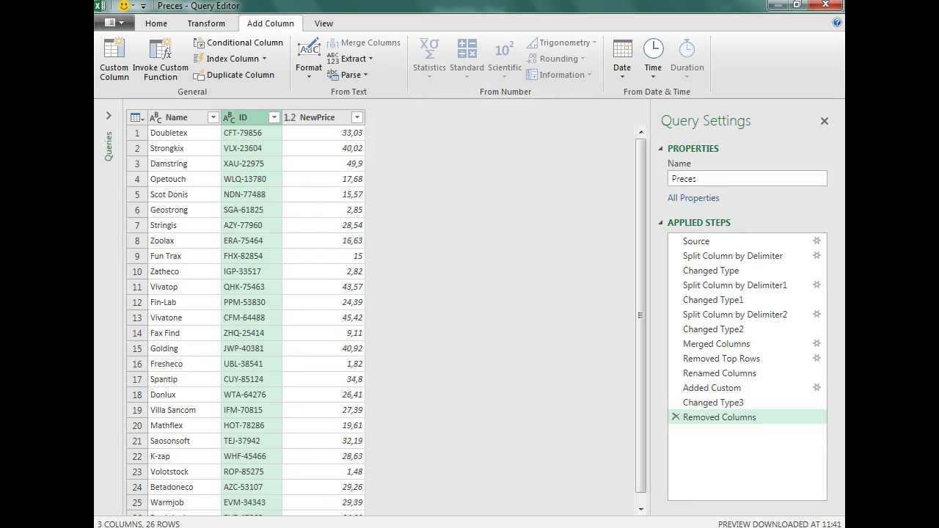
left_click(334, 121)
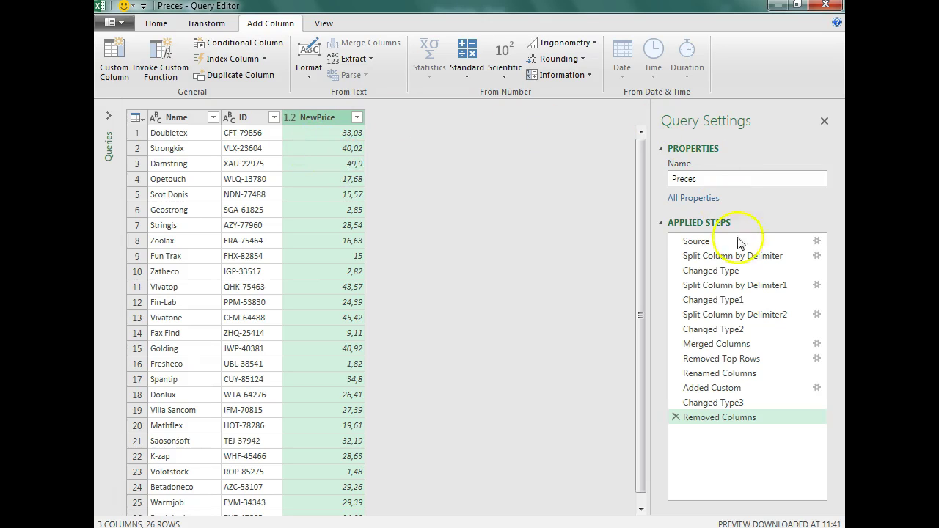
Step: Reopen the Added Custom step's settings to review the finished NewPrice formula, and accept it as is
left_click(817, 389)
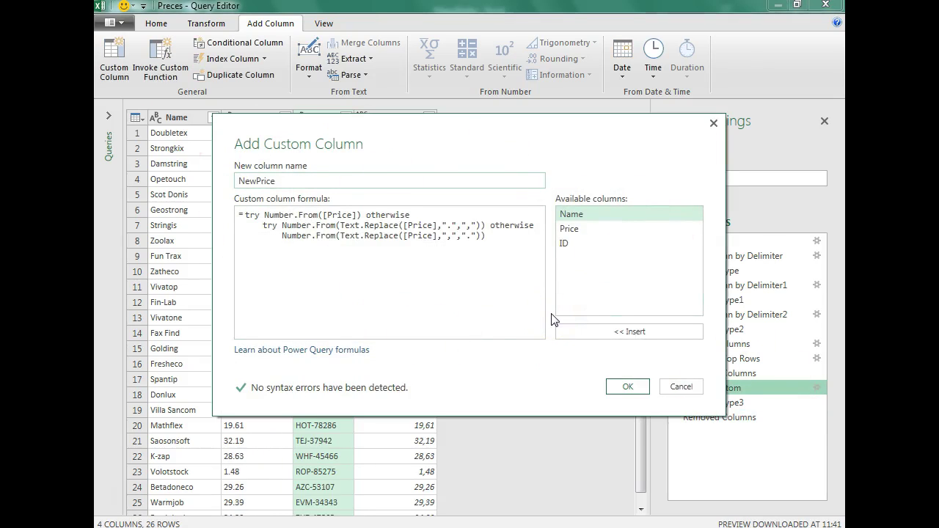
left_click(628, 387)
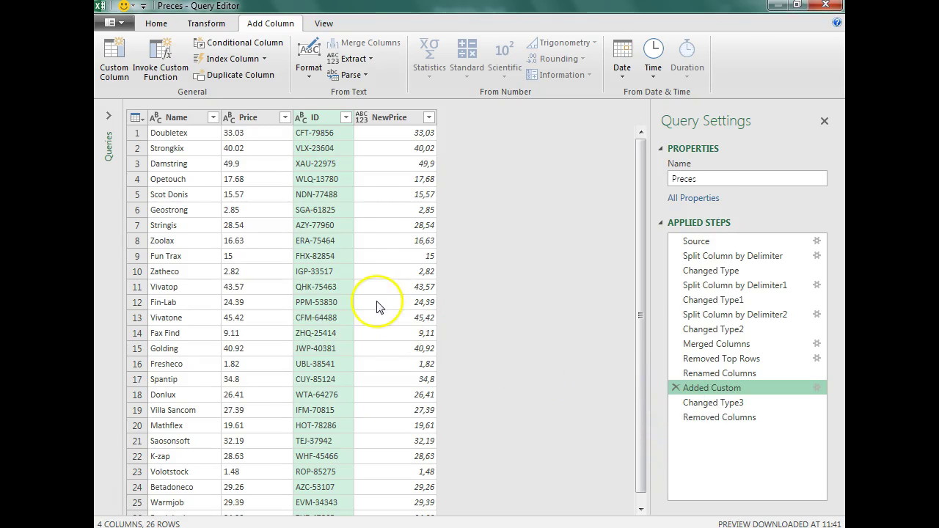